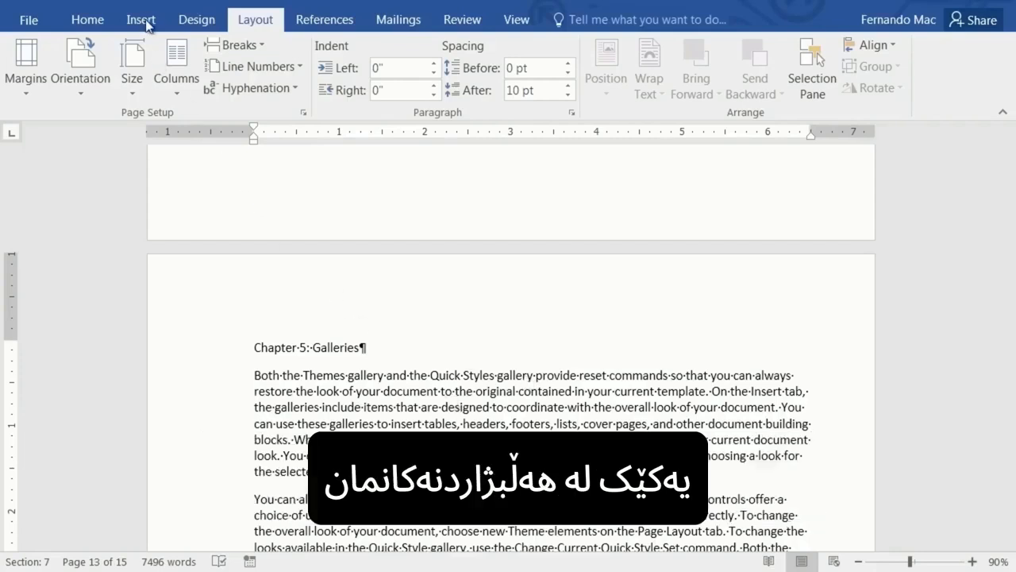
Insert the built-in Banded header into the document and check how it appears on the preceding pages.
{"action": "key", "text": "ctrl"}
{"action": "key", "text": "ctrl"}
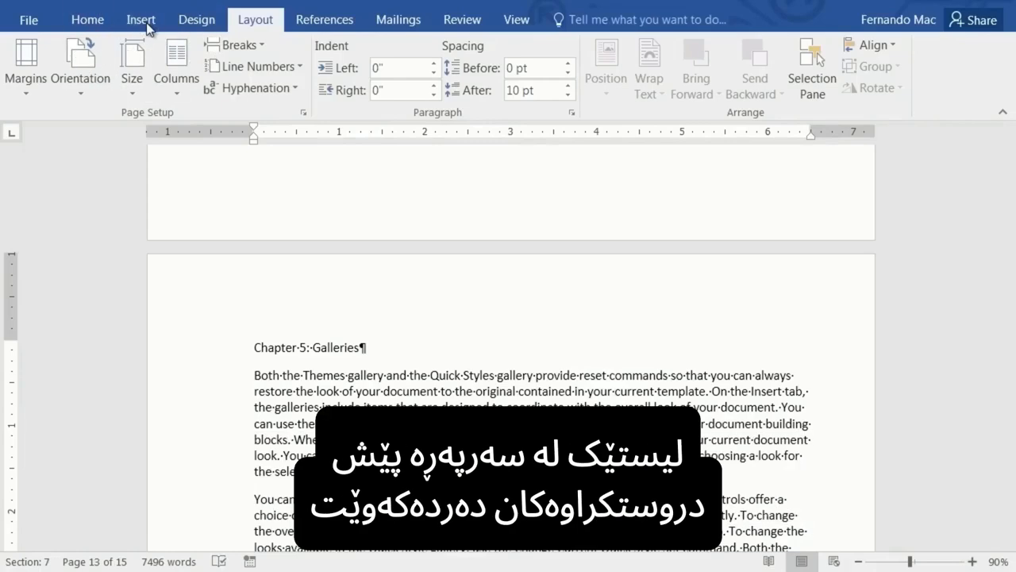
{"action": "left_click", "coordinate": [147, 24]}
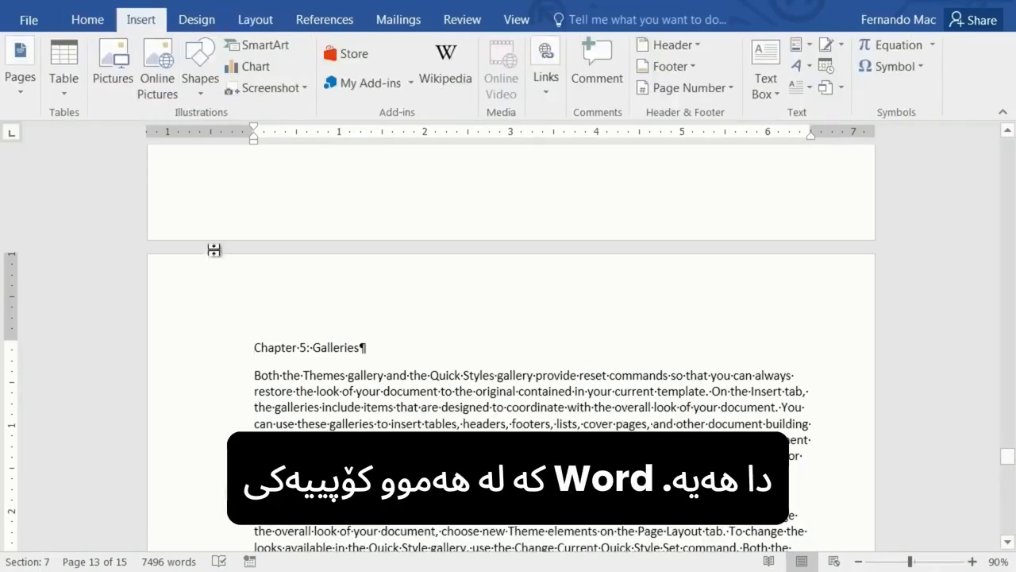
{"action": "left_click", "coordinate": [698, 45]}
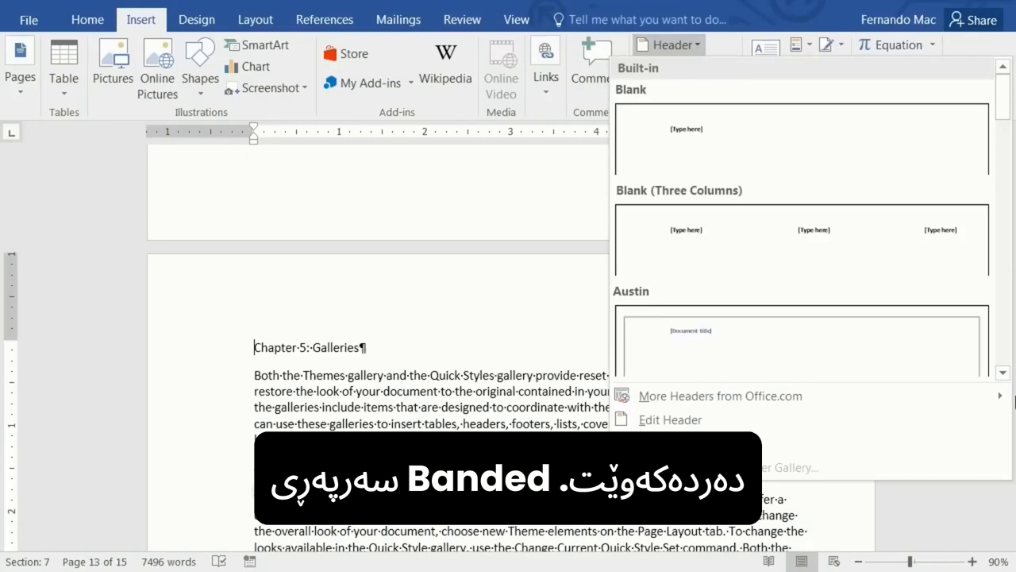
{"action": "left_click", "coordinate": [1003, 374]}
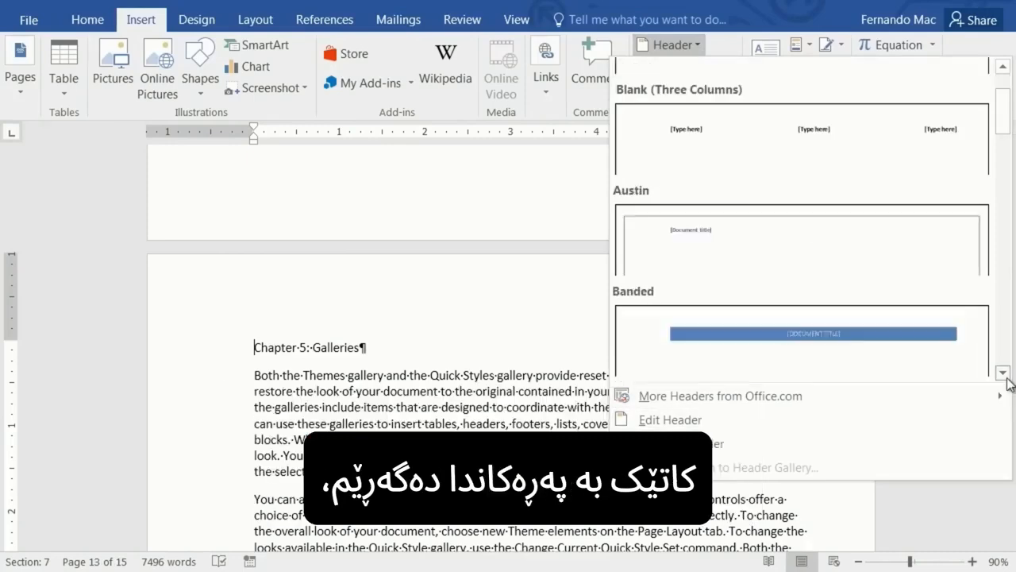
{"action": "left_click", "coordinate": [1004, 374]}
{"action": "left_click", "coordinate": [1004, 373]}
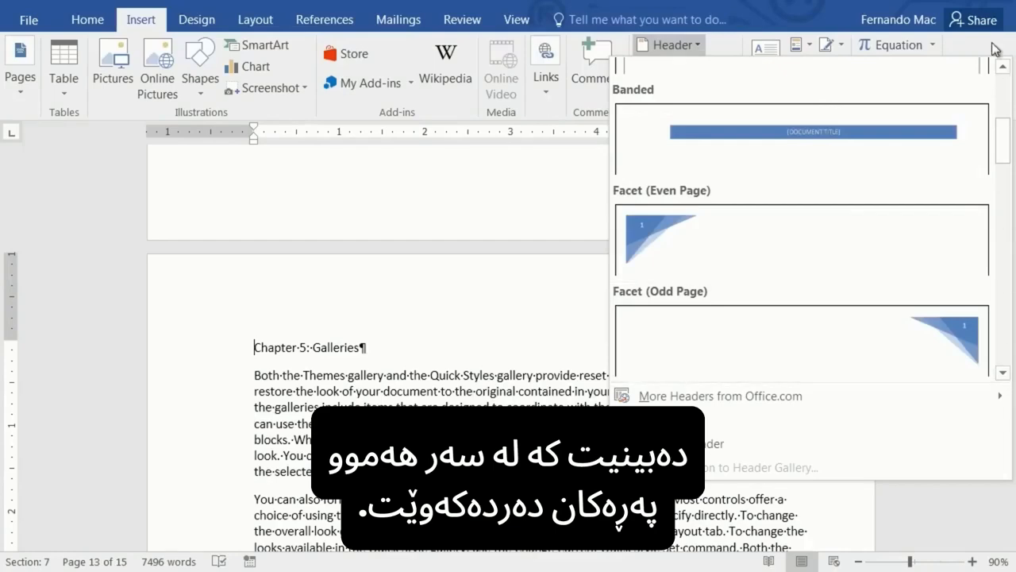
{"action": "left_click", "coordinate": [1007, 69]}
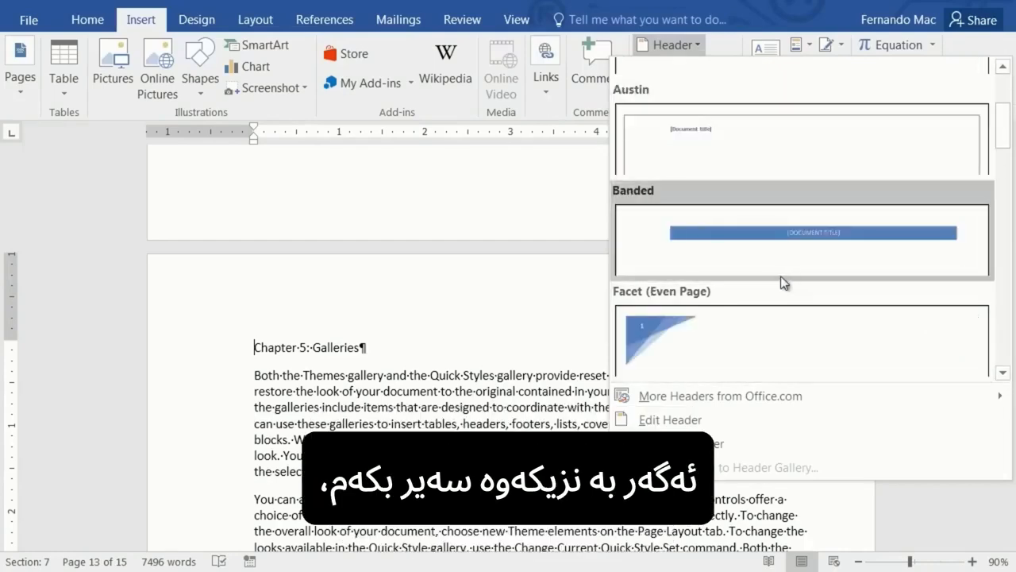
{"action": "left_click", "coordinate": [767, 241]}
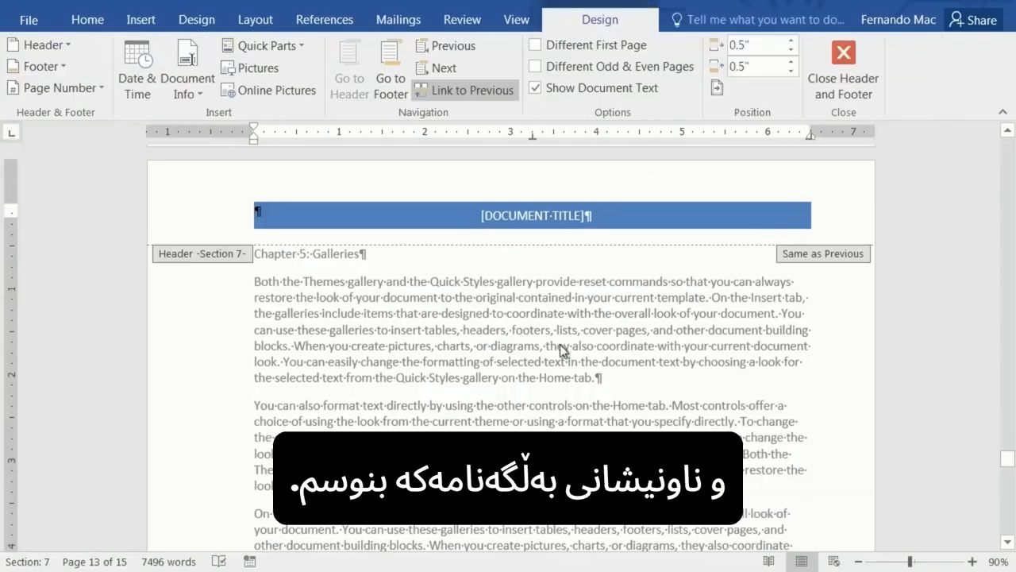
{"action": "scroll", "coordinate": [560, 349], "scroll_direction": "up", "scroll_amount": 10}
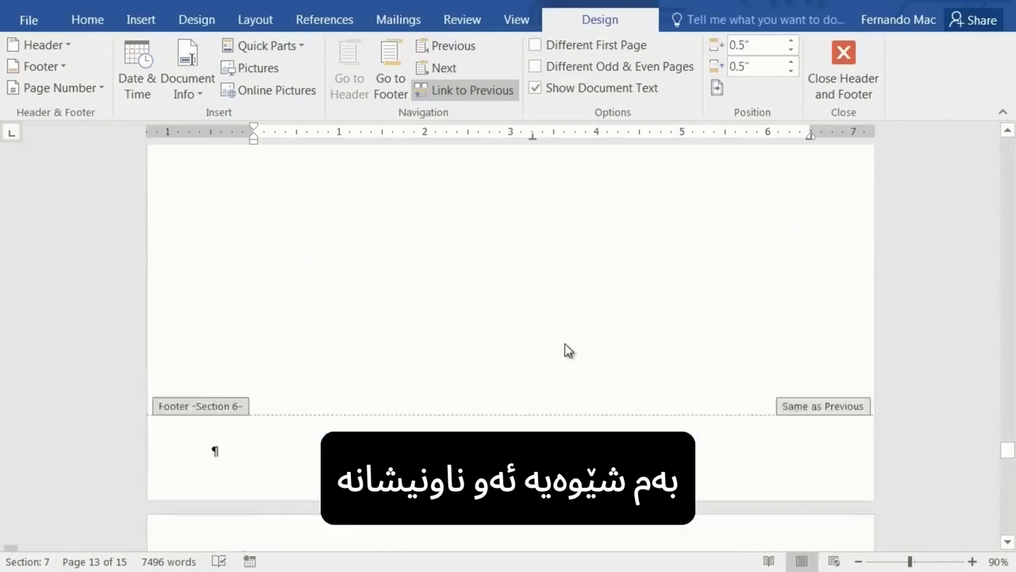
{"action": "scroll", "coordinate": [568, 354], "scroll_direction": "up", "scroll_amount": 3}
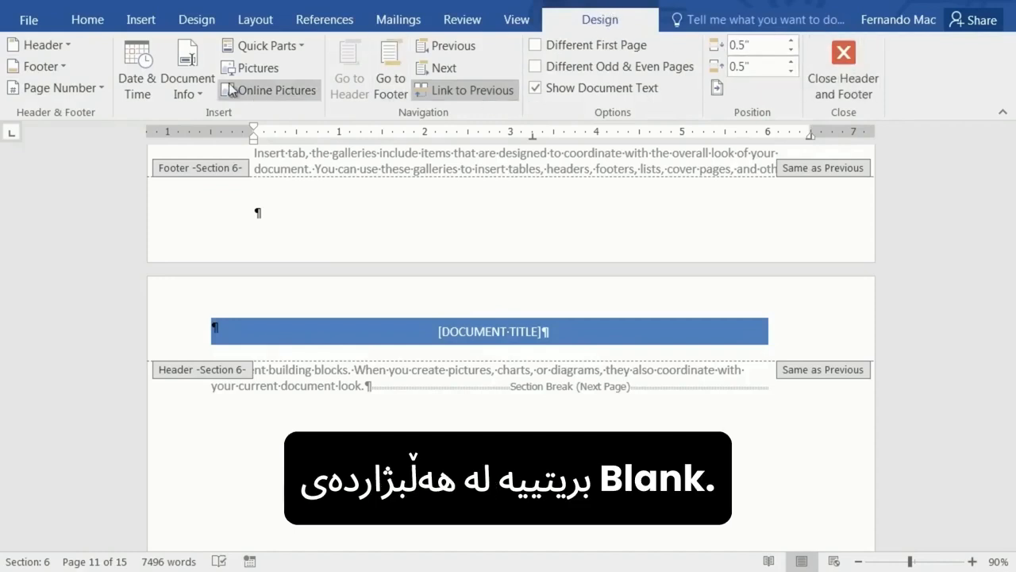
Replace the Banded header with the built-in Blank header.
{"action": "left_click", "coordinate": [63, 42]}
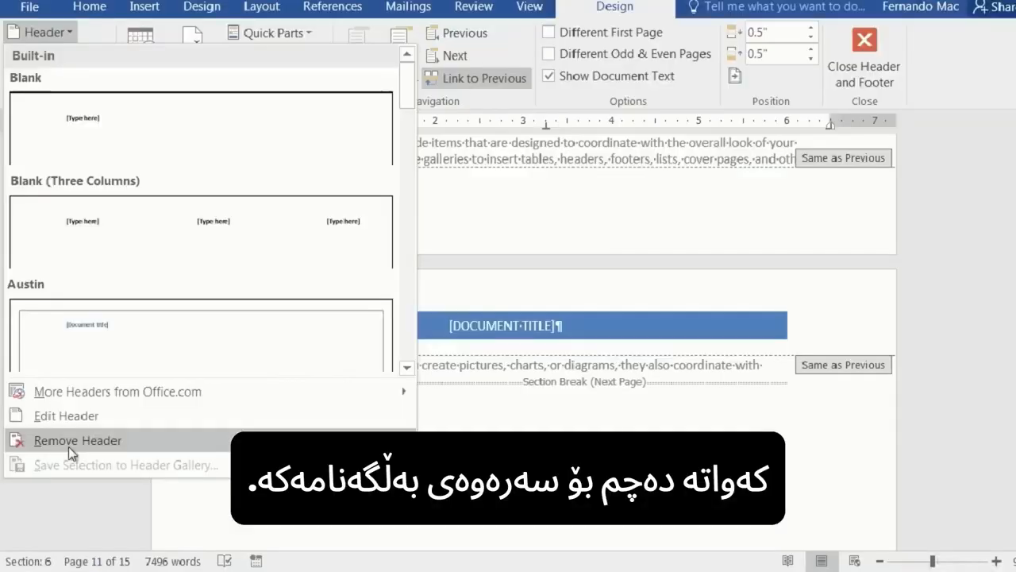
{"action": "left_click", "coordinate": [129, 295]}
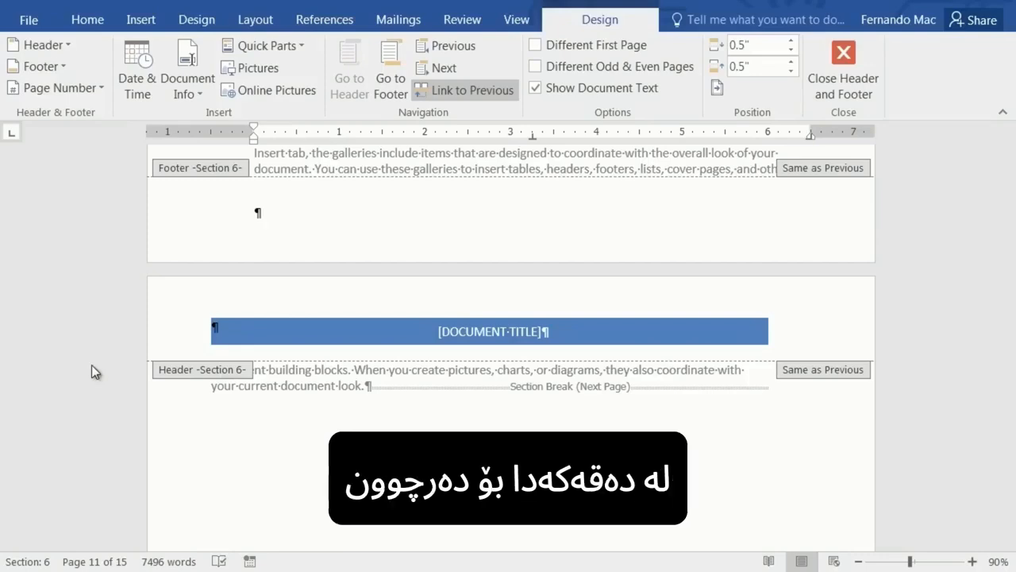
{"action": "left_click", "coordinate": [54, 46]}
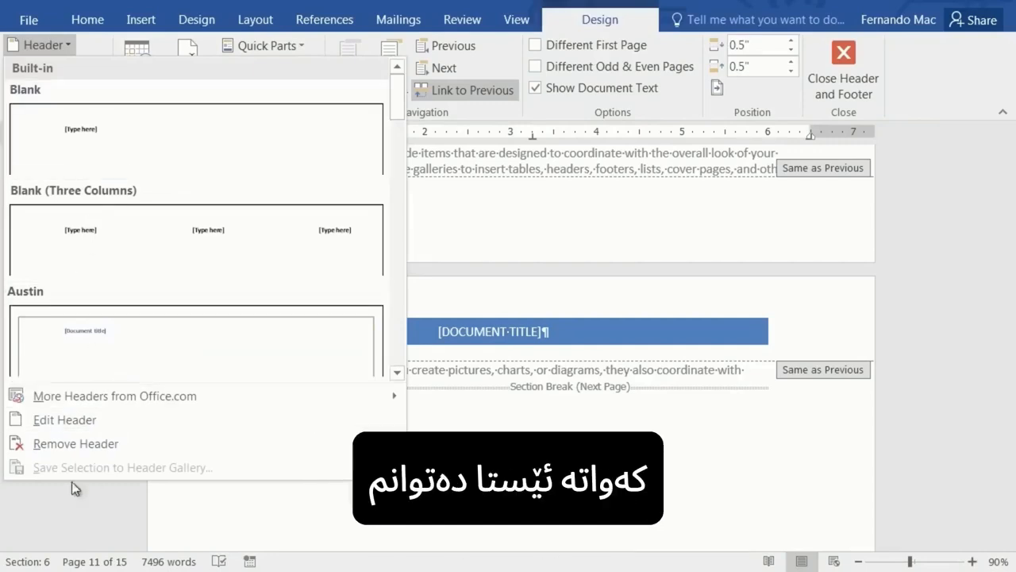
{"action": "left_click", "coordinate": [75, 127]}
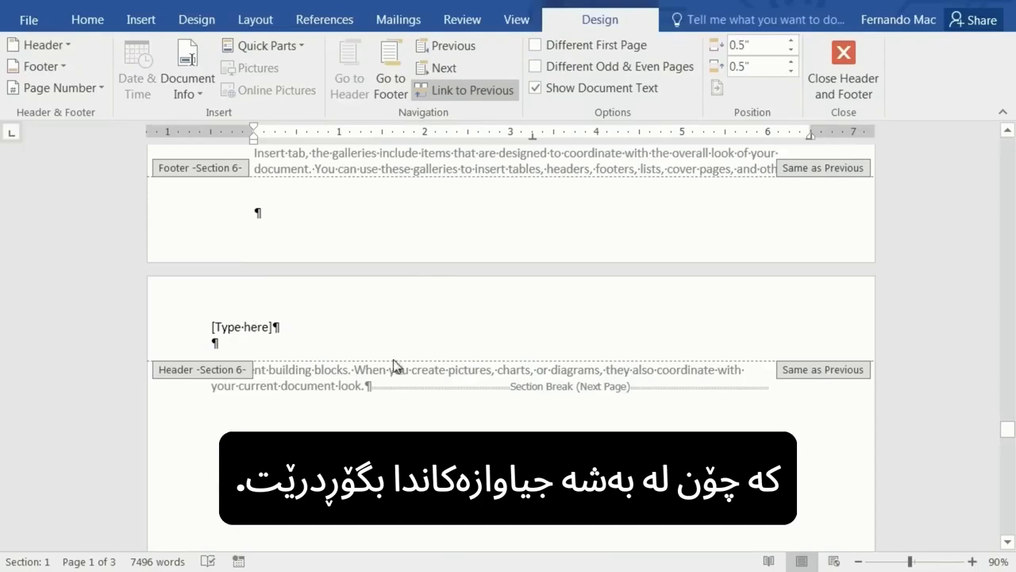
Examine the Blank header on pages in different sections, from section 6 back to the first page and through section 3.
{"action": "scroll", "coordinate": [409, 373], "scroll_direction": "up", "scroll_amount": 5}
{"action": "scroll", "coordinate": [409, 374], "scroll_direction": "down", "scroll_amount": 5}
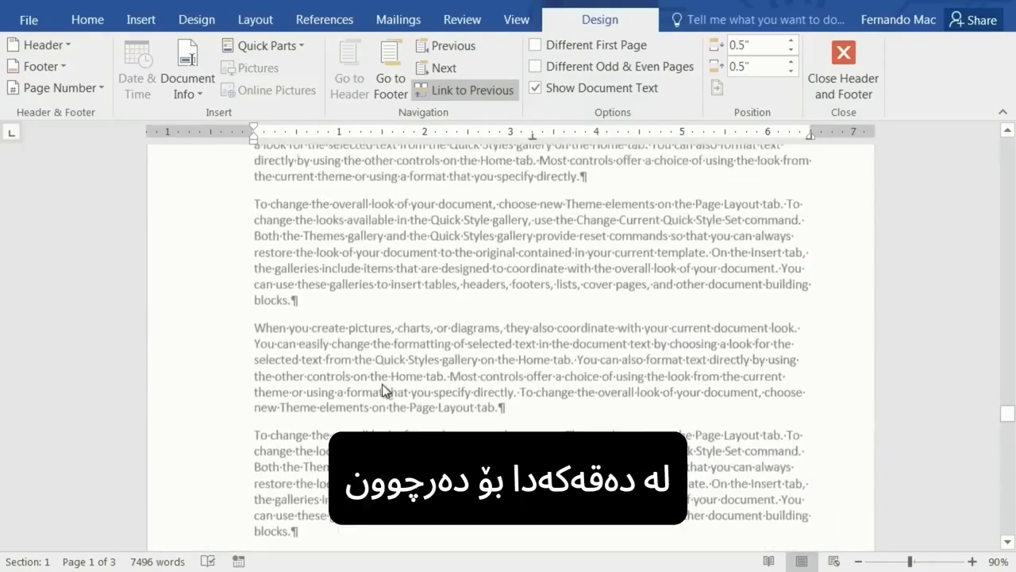
{"action": "scroll", "coordinate": [382, 397], "scroll_direction": "down", "scroll_amount": 10}
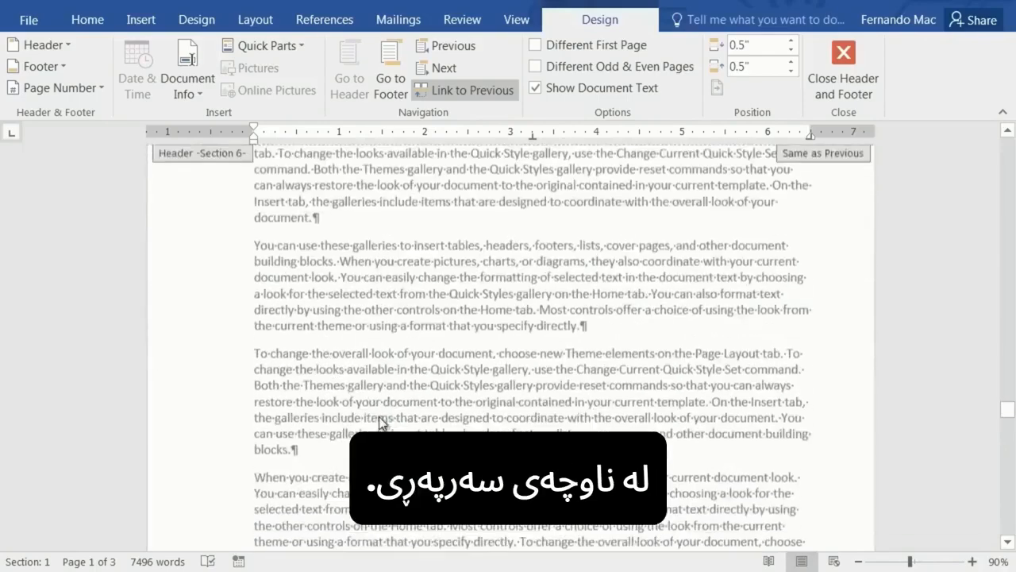
{"action": "scroll", "coordinate": [395, 426], "scroll_direction": "down", "scroll_amount": 4}
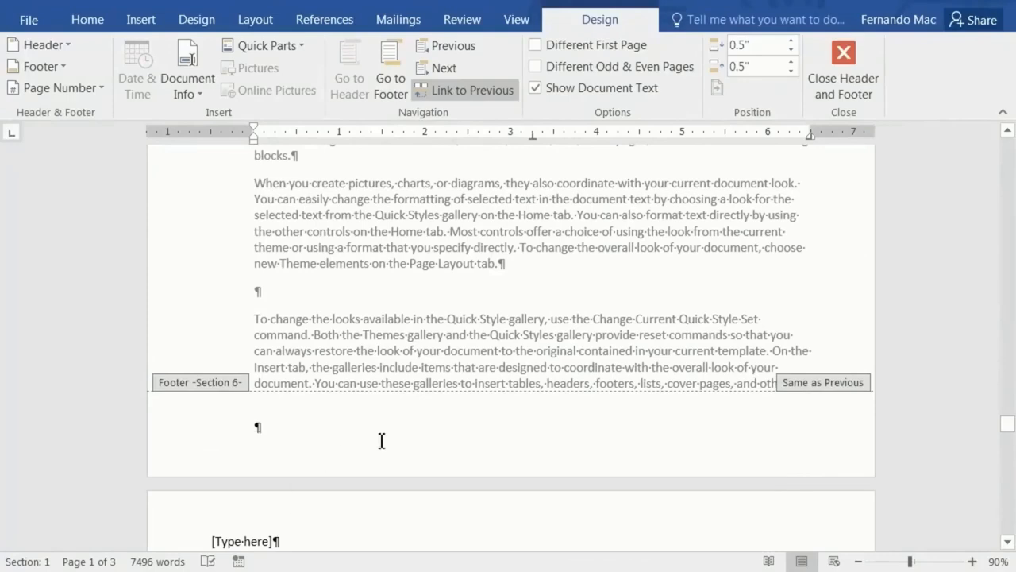
{"action": "left_click_drag", "start_coordinate": [1008, 425], "coordinate": [1007, 101]}
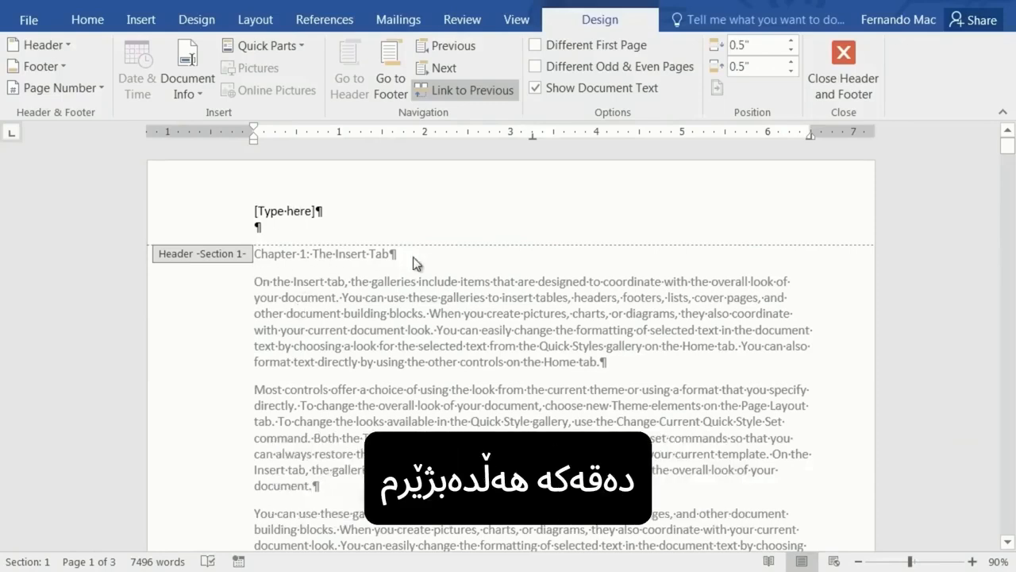
{"action": "scroll", "coordinate": [357, 370], "scroll_direction": "down", "scroll_amount": 6}
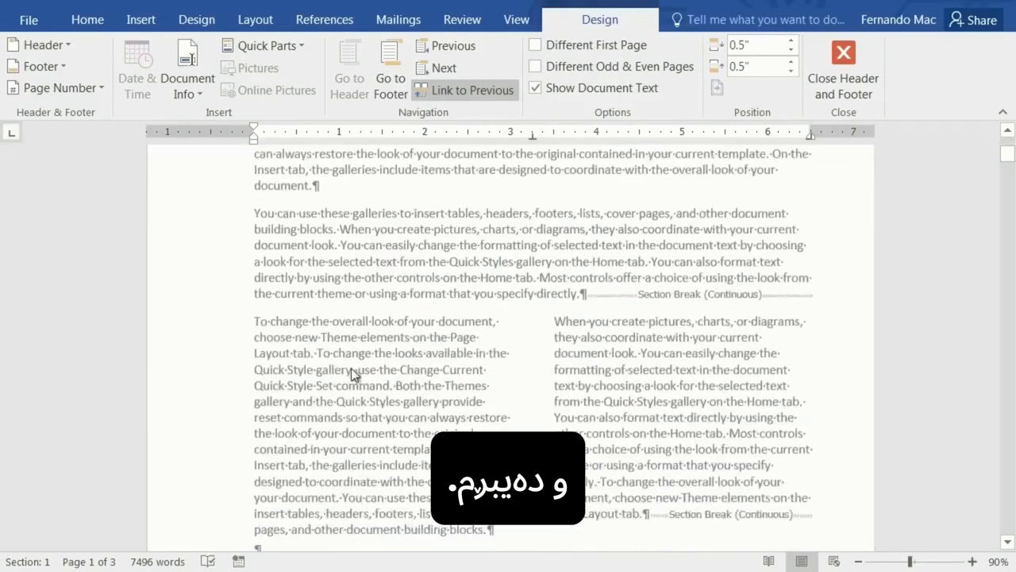
{"action": "scroll", "coordinate": [353, 373], "scroll_direction": "down", "scroll_amount": 10}
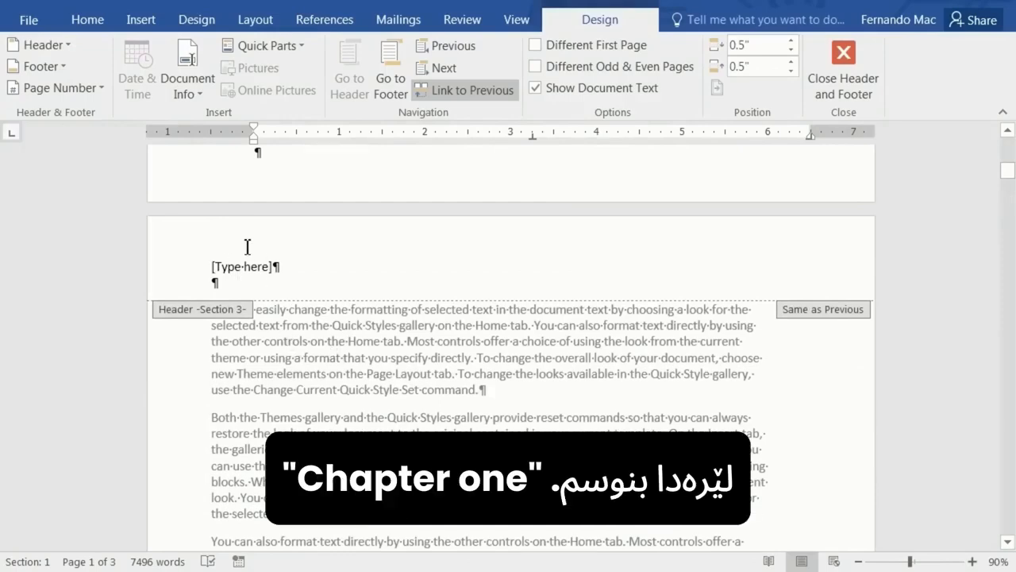
{"action": "scroll", "coordinate": [294, 345], "scroll_direction": "down", "scroll_amount": 5}
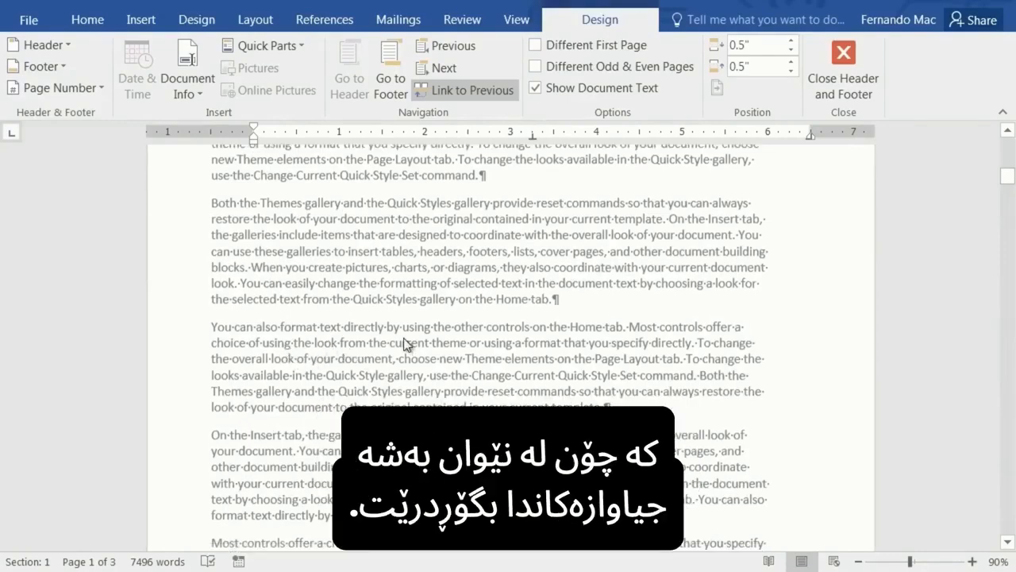
{"action": "scroll", "coordinate": [404, 343], "scroll_direction": "up", "scroll_amount": 7}
{"action": "scroll", "coordinate": [401, 340], "scroll_direction": "up", "scroll_amount": 15}
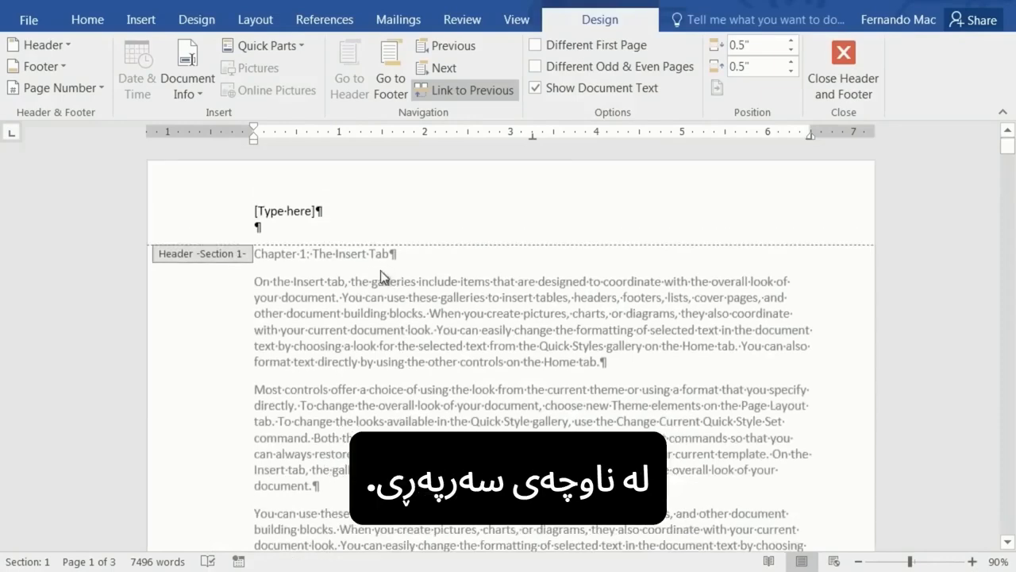
Leave header editing and cut the heading "Chapter 1: The Insert Tab" from the body text on the first page.
{"action": "double_click", "coordinate": [384, 312]}
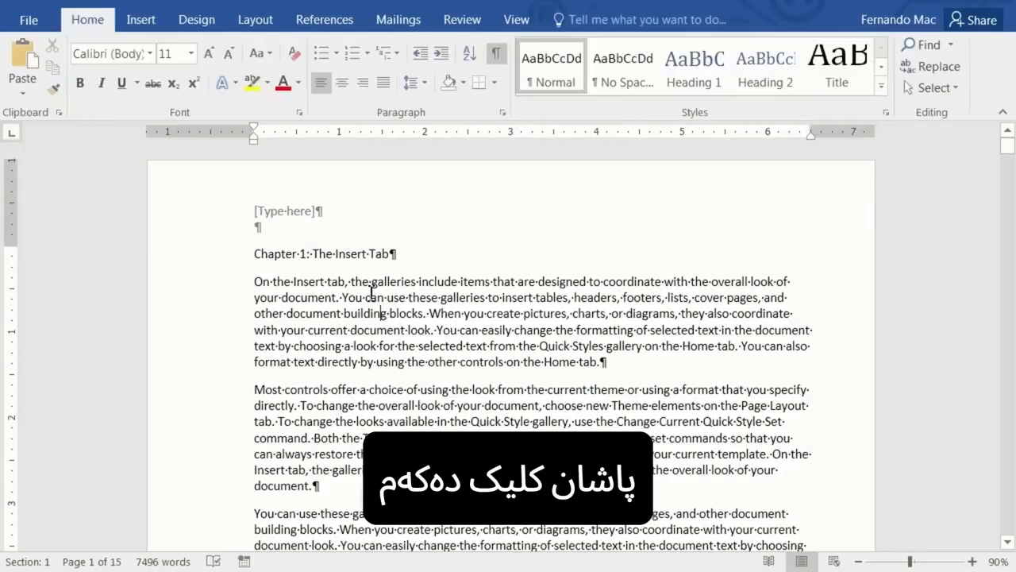
{"action": "left_click_drag", "start_coordinate": [408, 255], "coordinate": [256, 260]}
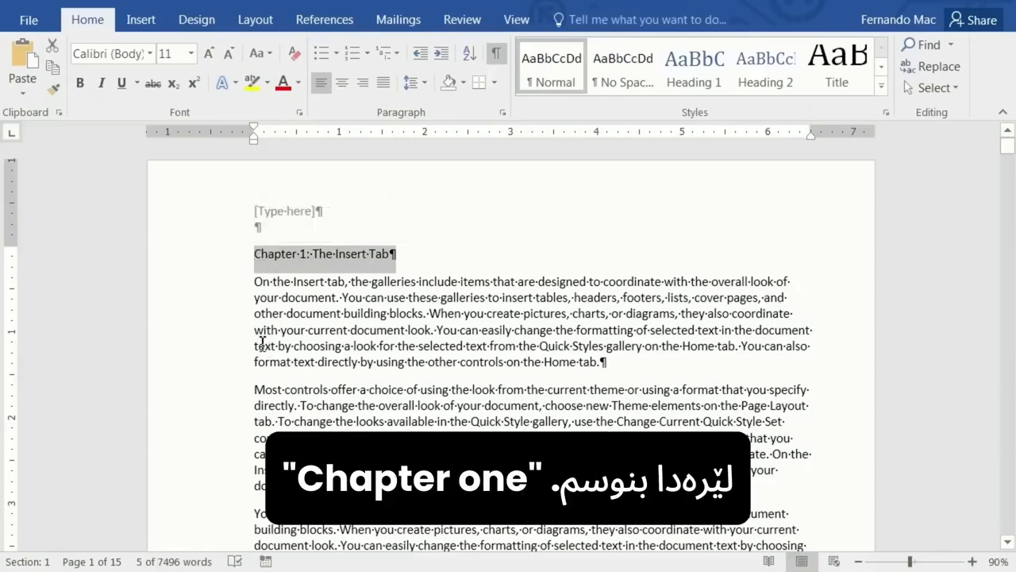
{"action": "right_click", "coordinate": [309, 258]}
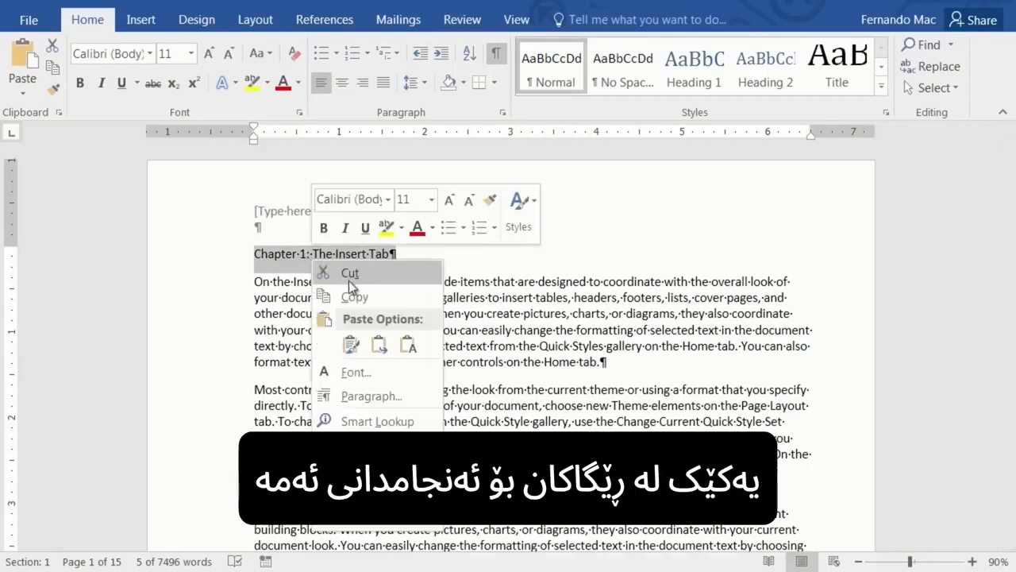
{"action": "left_click", "coordinate": [372, 274]}
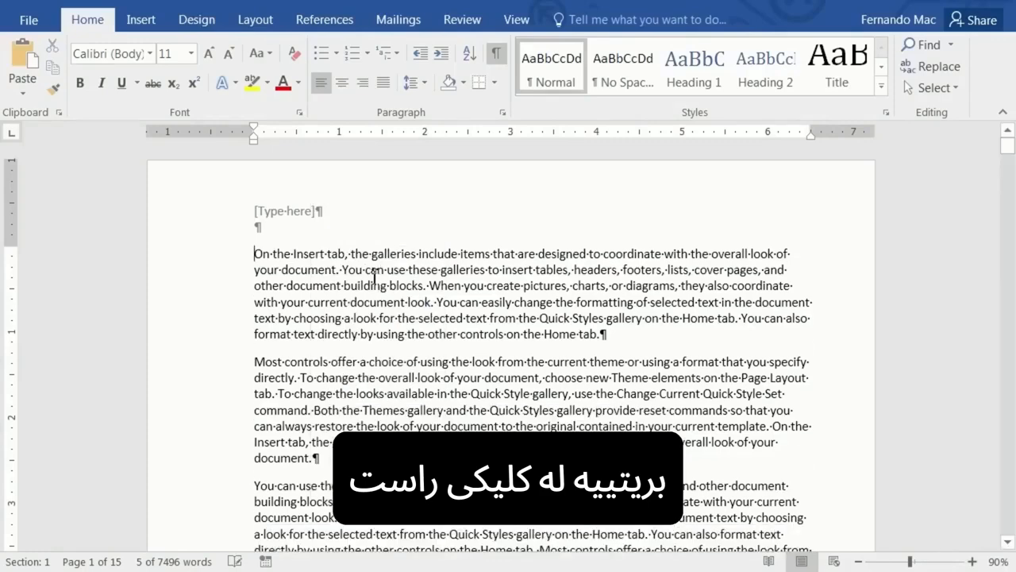
Paste the cut chapter heading over the section 1 header's placeholder and delete the extra empty paragraph below it.
{"action": "double_click", "coordinate": [278, 216]}
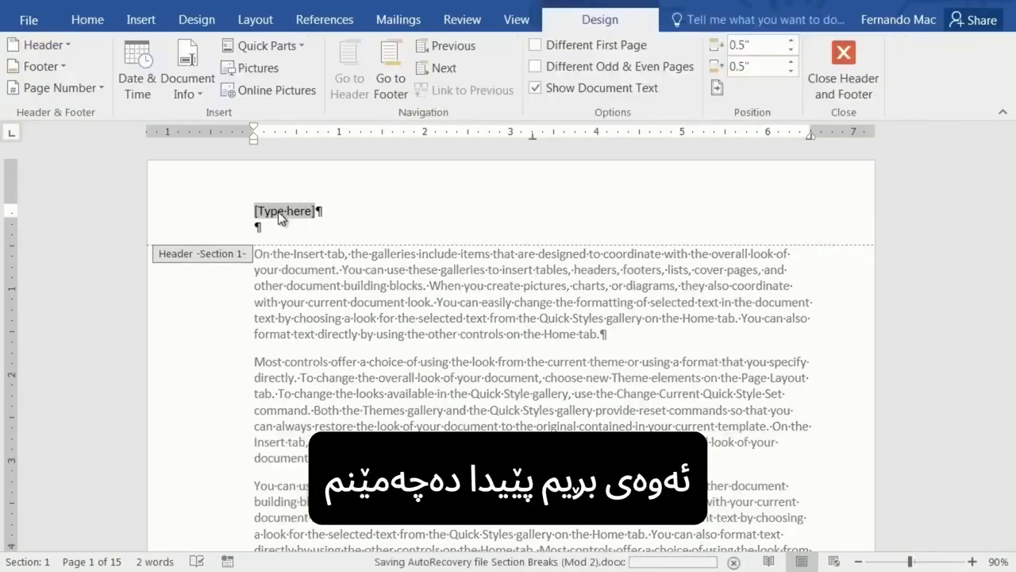
{"action": "right_click", "coordinate": [279, 217]}
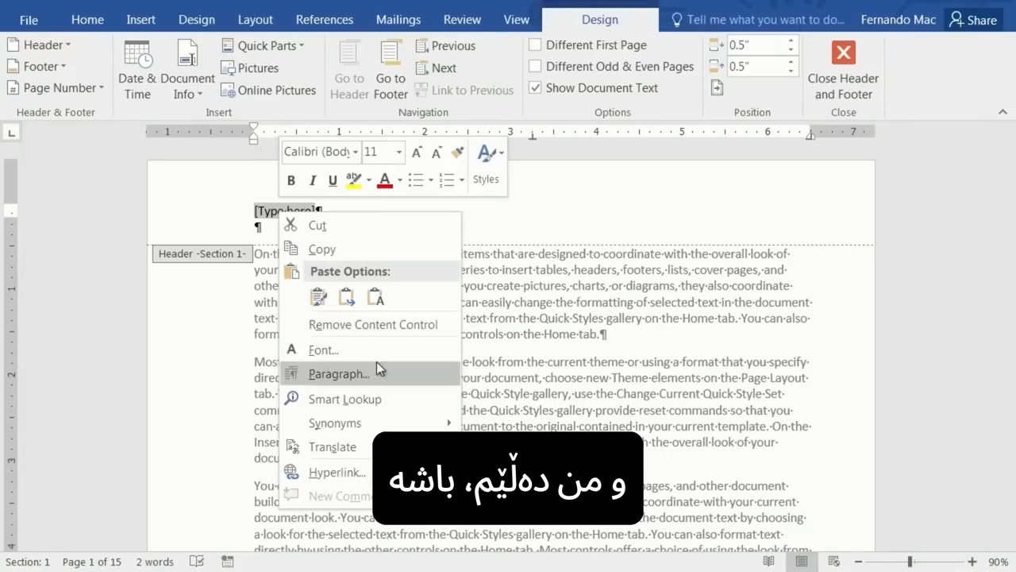
{"action": "left_click", "coordinate": [315, 296]}
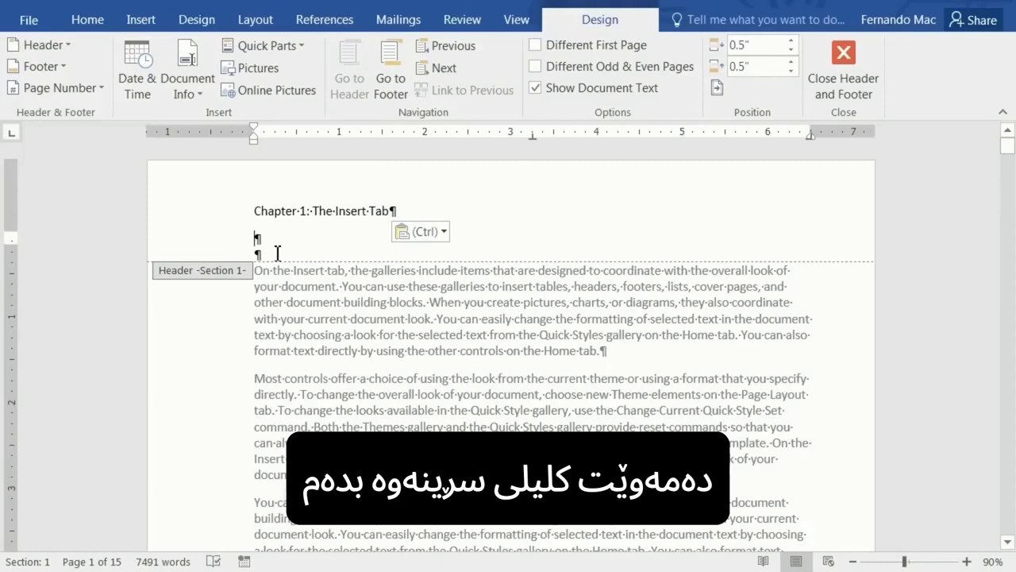
{"action": "key", "text": "Delete"}
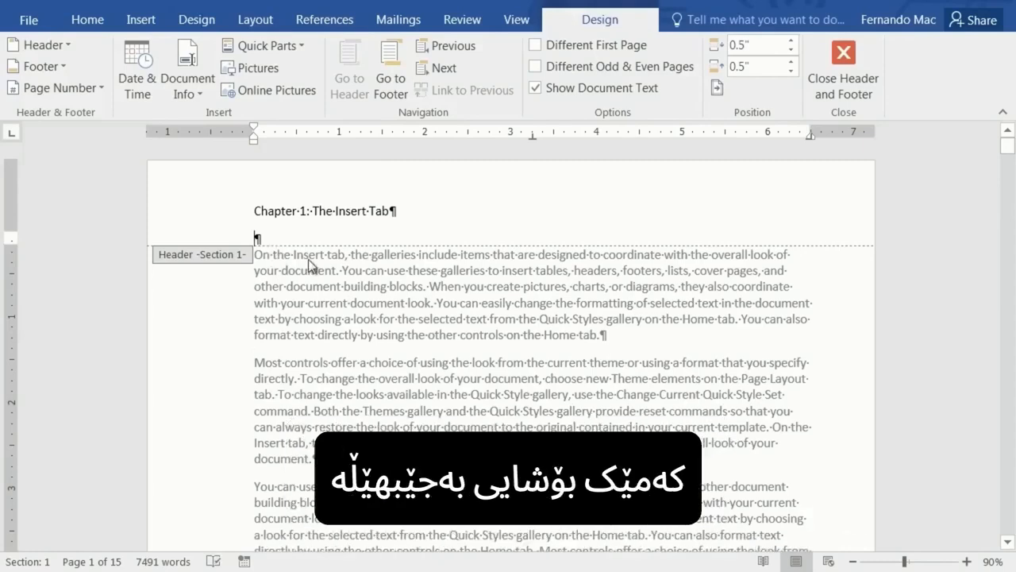
Examine the header text on the following pages up to the start of Chapter 2, and view the built-in header designs.
{"action": "scroll", "coordinate": [357, 357], "scroll_direction": "down", "scroll_amount": 8}
{"action": "scroll", "coordinate": [366, 414], "scroll_direction": "down", "scroll_amount": 5}
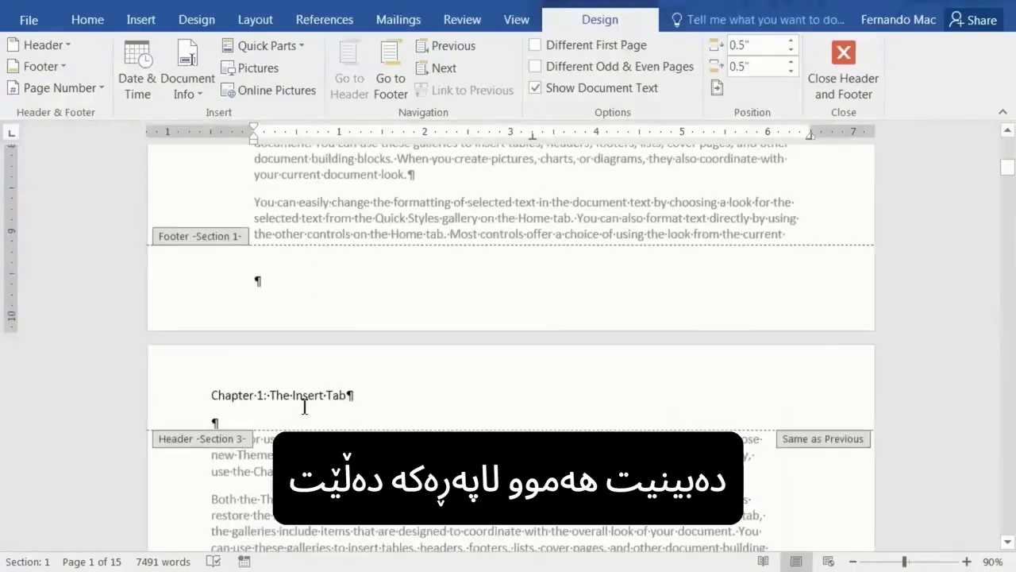
{"action": "scroll", "coordinate": [303, 409], "scroll_direction": "down", "scroll_amount": 12}
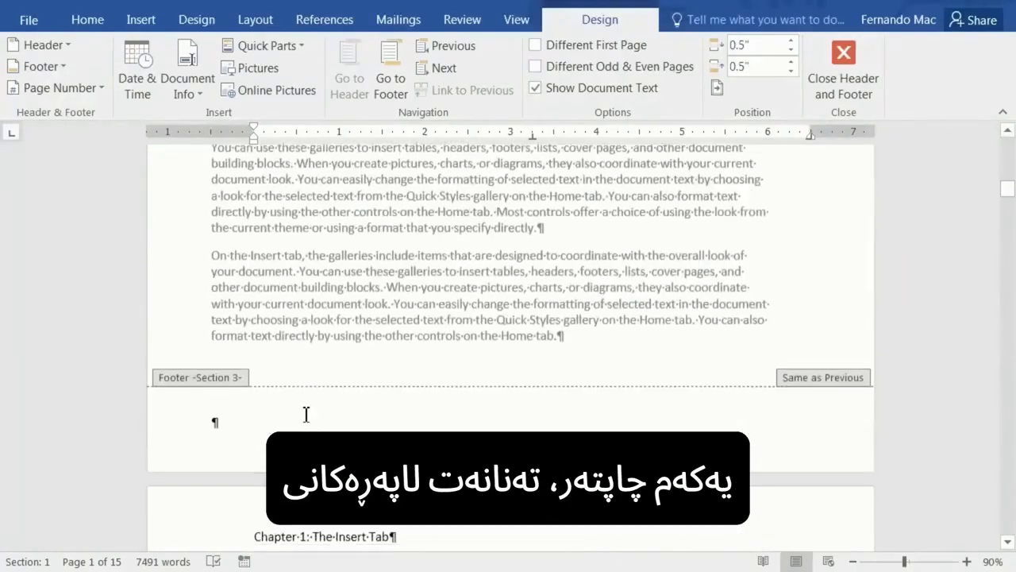
{"action": "scroll", "coordinate": [306, 421], "scroll_direction": "down", "scroll_amount": 12}
{"action": "scroll", "coordinate": [310, 423], "scroll_direction": "down", "scroll_amount": 5}
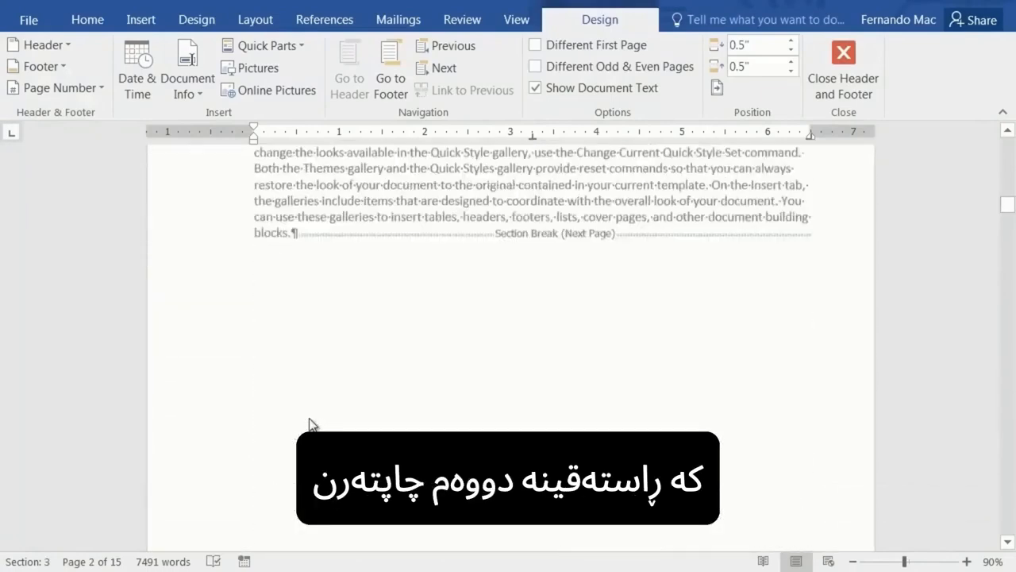
{"action": "scroll", "coordinate": [512, 357], "scroll_direction": "down", "scroll_amount": 1}
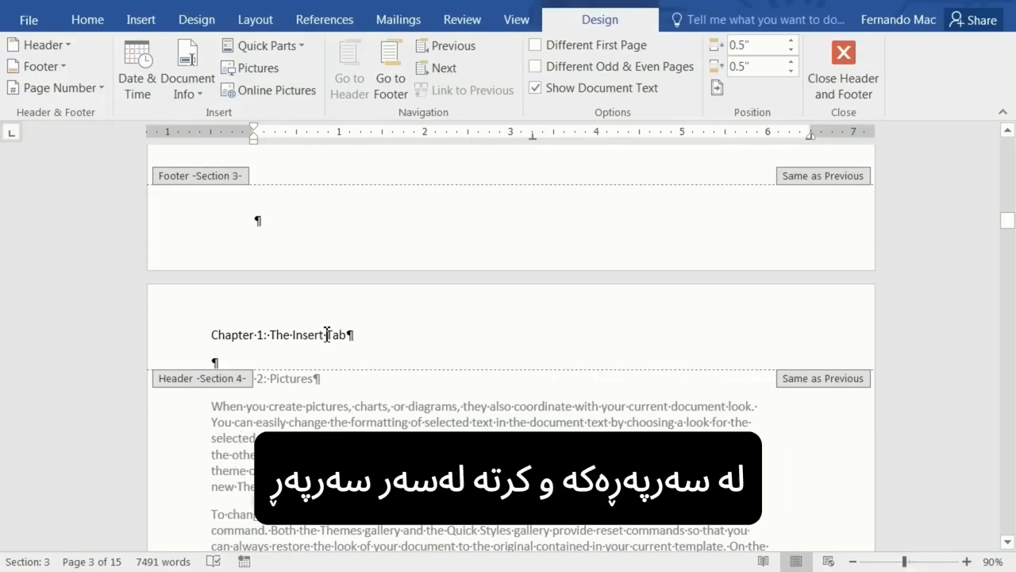
{"action": "left_click", "coordinate": [62, 45]}
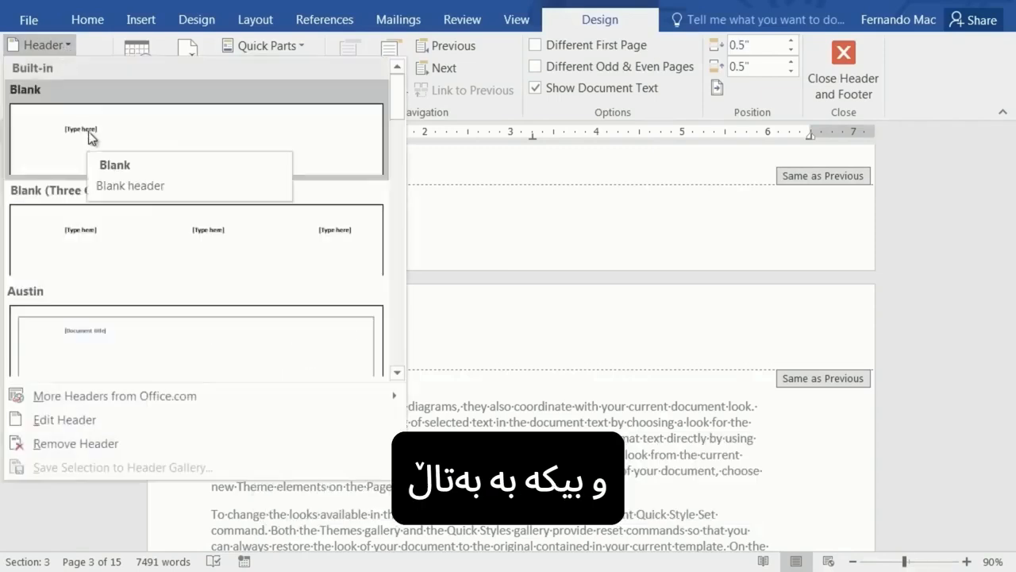
{"action": "left_click", "coordinate": [587, 472]}
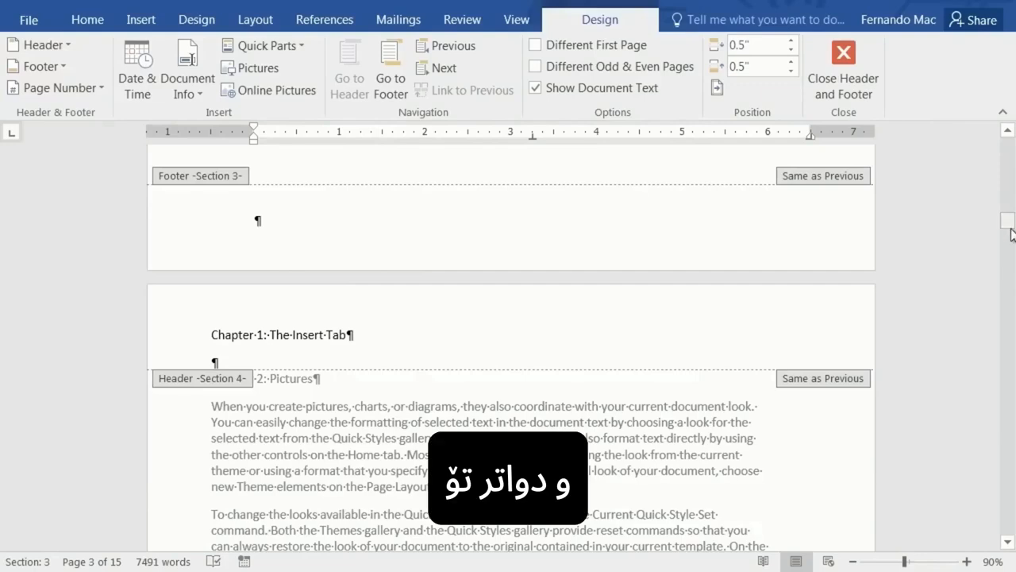
Leave header editing and cut the heading "Chapter 2: Pictures" from the body text at the start of section 4.
{"action": "left_click_drag", "start_coordinate": [1011, 229], "coordinate": [1008, 147]}
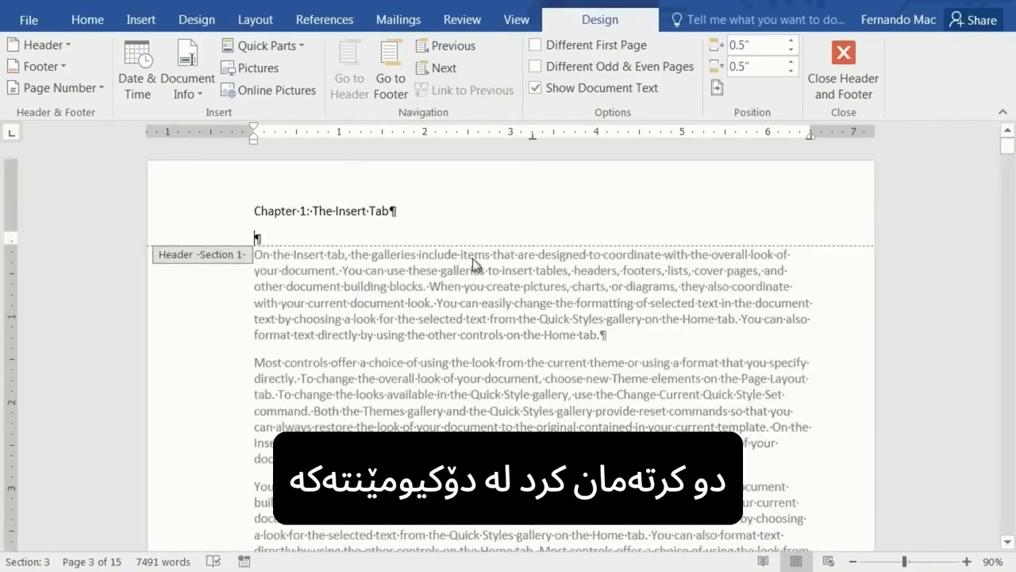
{"action": "double_click", "coordinate": [417, 285]}
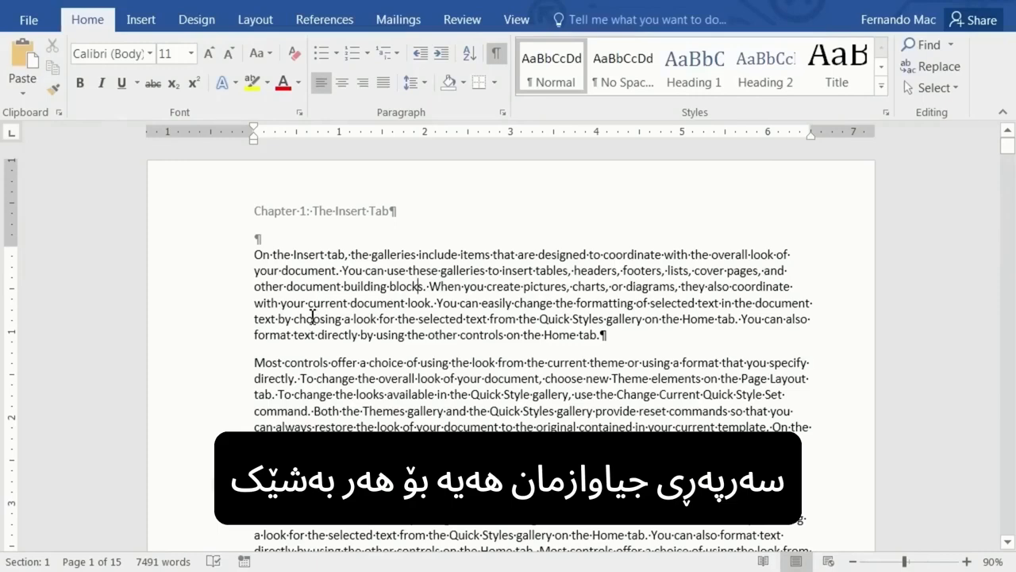
{"action": "scroll", "coordinate": [318, 317], "scroll_direction": "down", "scroll_amount": 15}
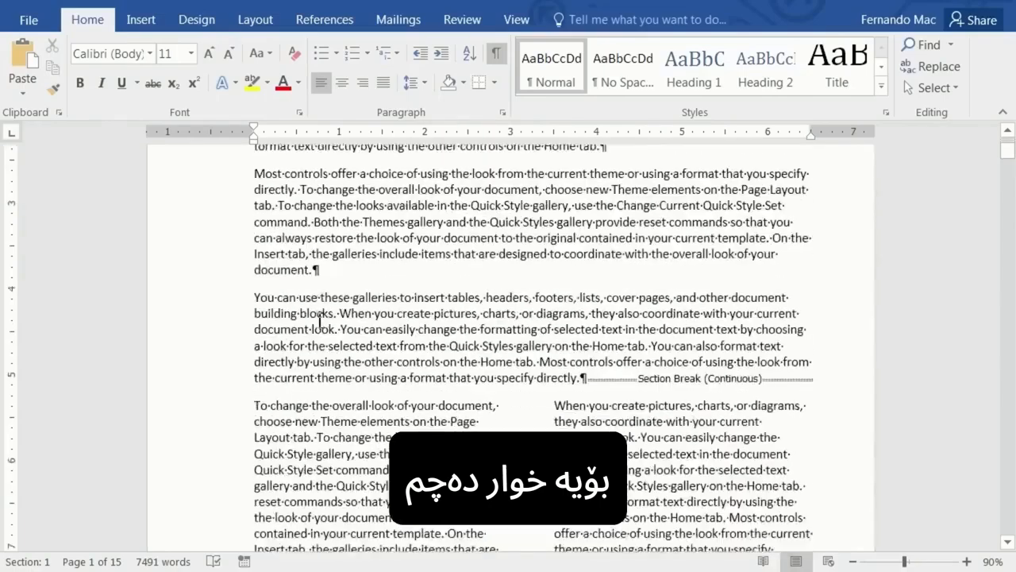
{"action": "scroll", "coordinate": [323, 352], "scroll_direction": "down", "scroll_amount": 15}
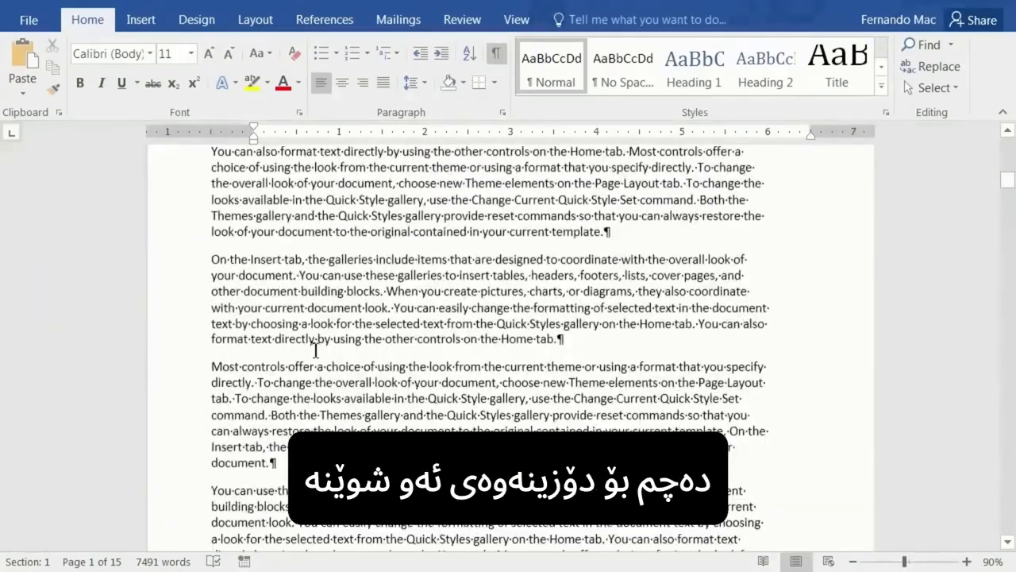
{"action": "scroll", "coordinate": [315, 366], "scroll_direction": "down", "scroll_amount": 12}
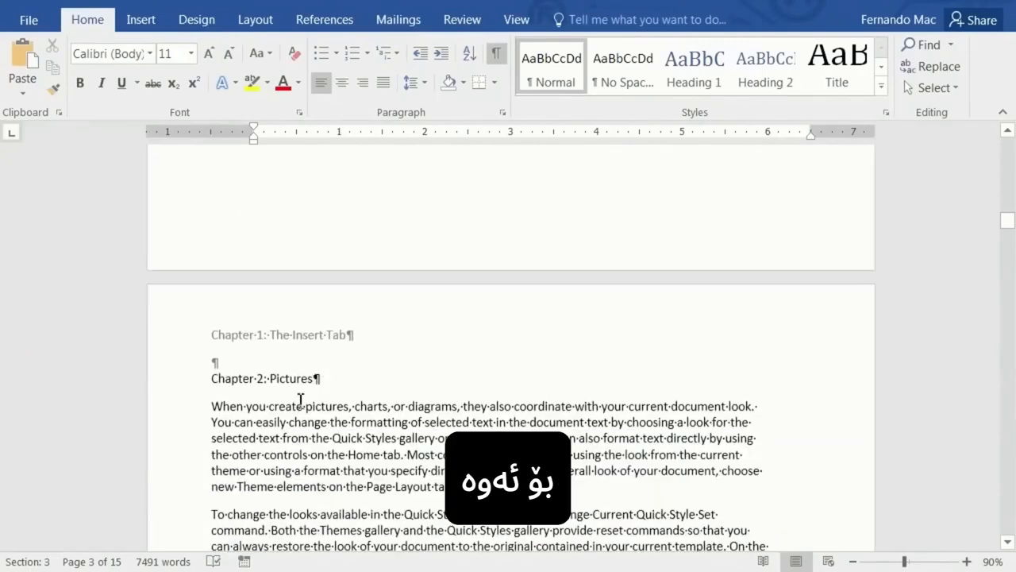
{"action": "scroll", "coordinate": [306, 394], "scroll_direction": "down", "scroll_amount": 3}
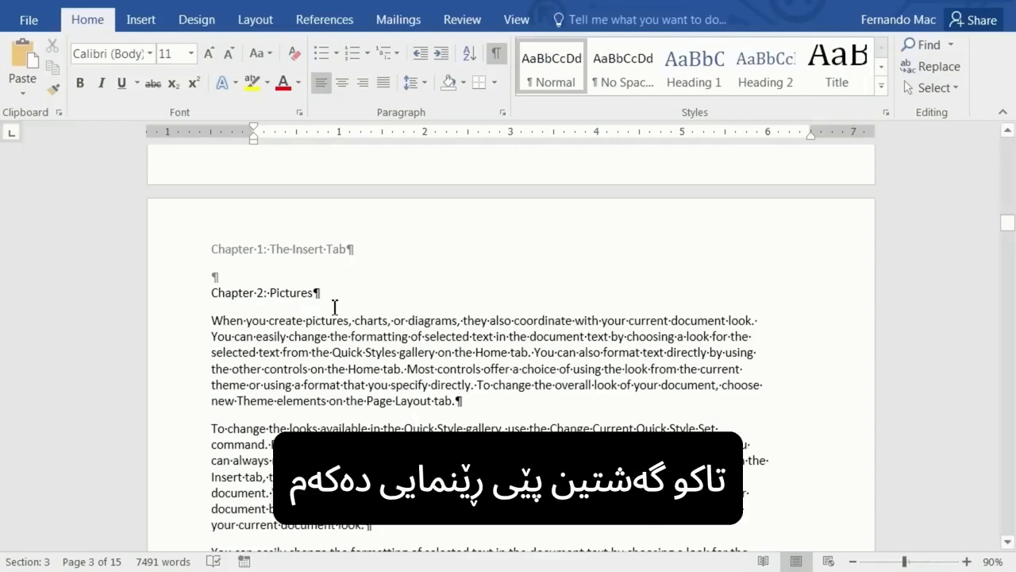
{"action": "left_click_drag", "start_coordinate": [331, 294], "coordinate": [195, 308]}
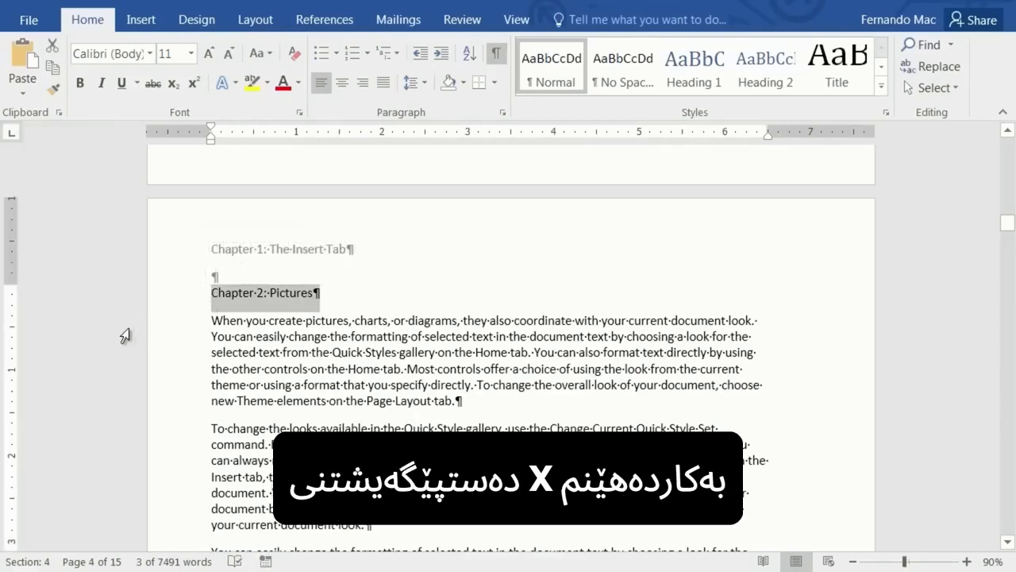
{"action": "key", "text": "ctrl+x"}
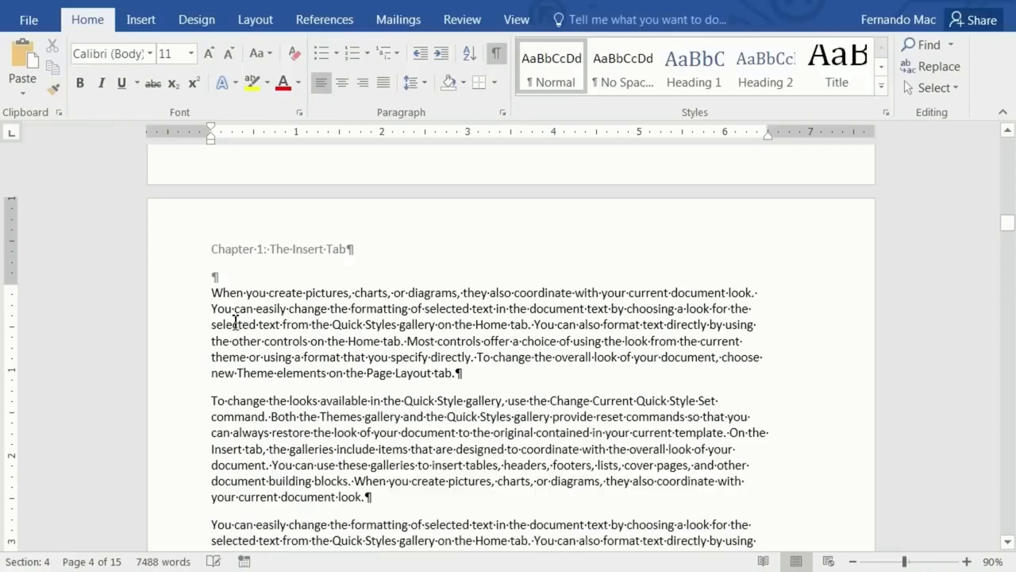
Unlink the section 4 header from the previous section and replace its chapter title with the cut heading "Chapter 2: Pictures".
{"action": "double_click", "coordinate": [276, 252]}
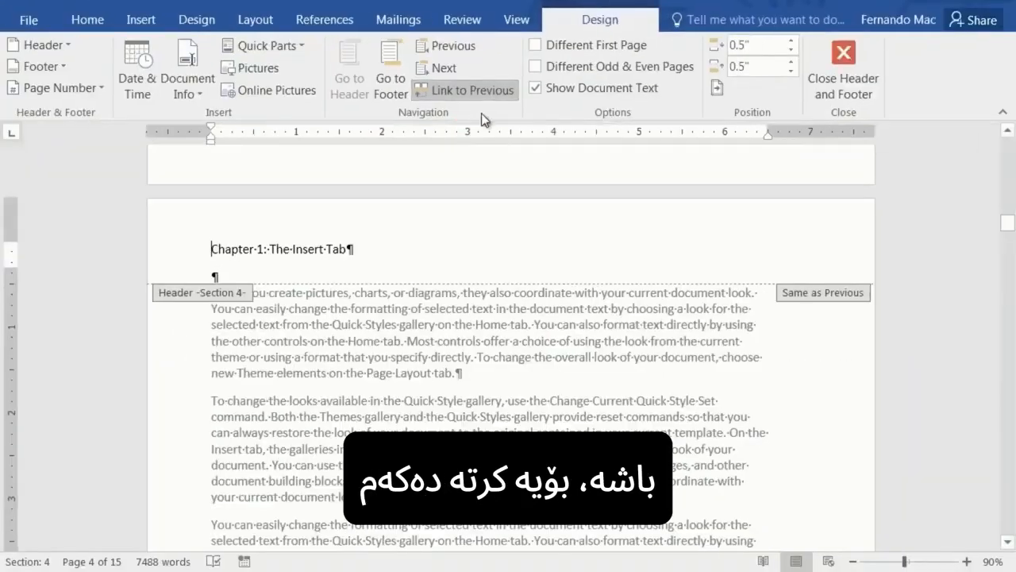
{"action": "left_click", "coordinate": [459, 87]}
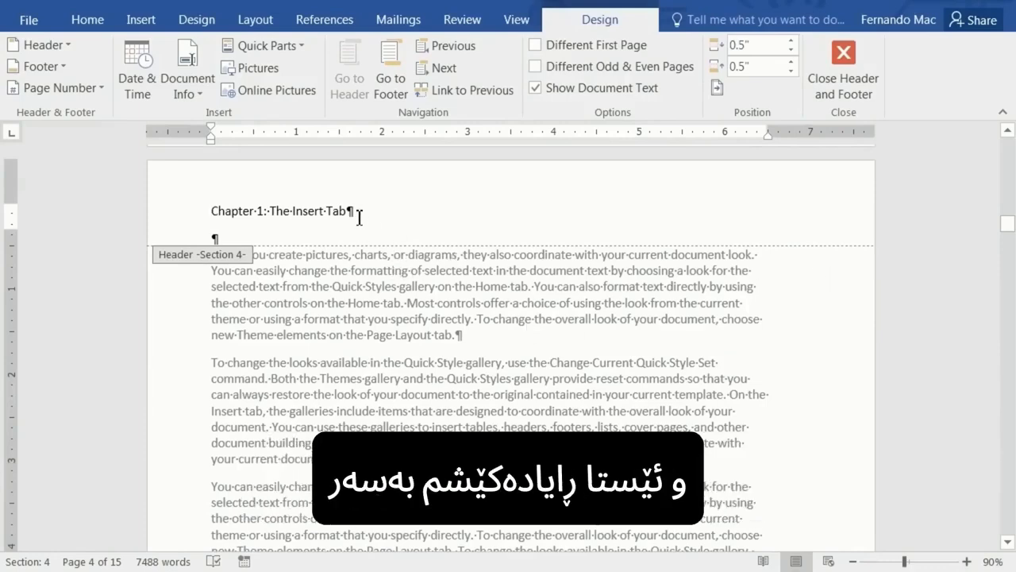
{"action": "left_click_drag", "start_coordinate": [361, 213], "coordinate": [213, 210]}
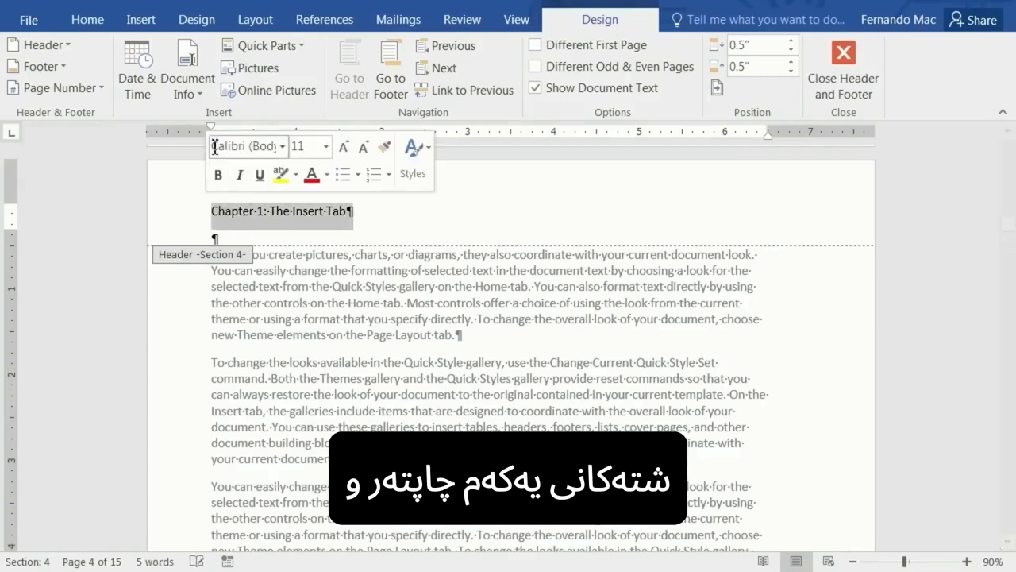
{"action": "key", "text": "ctrl+v"}
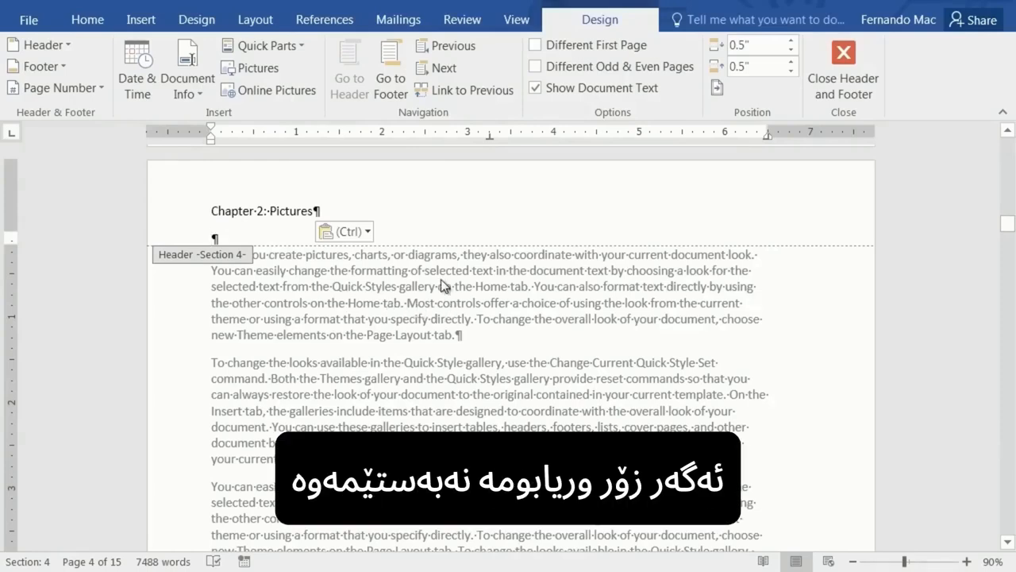
Examine the header text on the section 3 page before Chapter 2 and on the section 4 pages that follow.
{"action": "scroll", "coordinate": [470, 280], "scroll_direction": "up", "scroll_amount": 1}
{"action": "scroll", "coordinate": [468, 275], "scroll_direction": "up", "scroll_amount": 10}
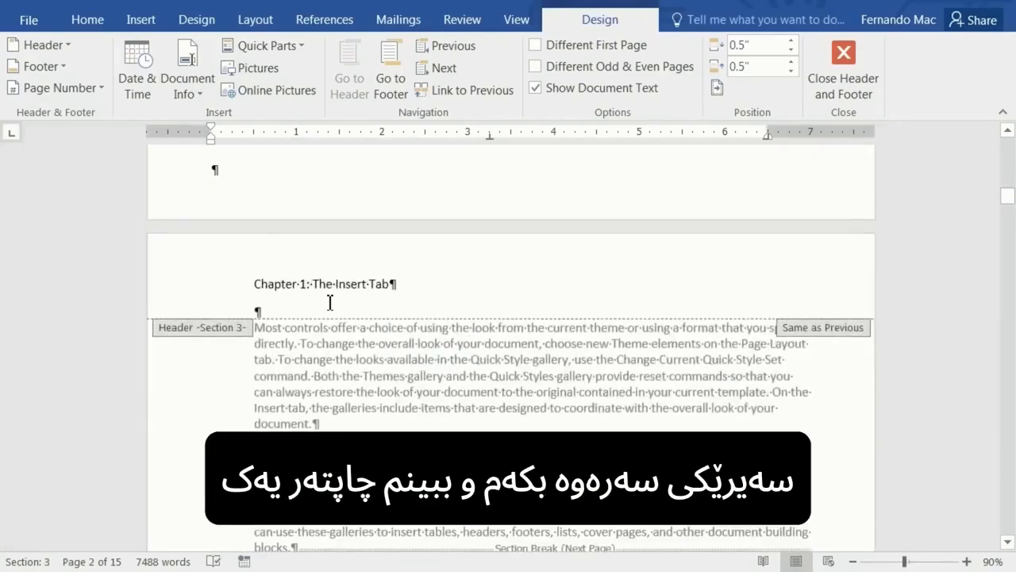
{"action": "scroll", "coordinate": [350, 302], "scroll_direction": "down", "scroll_amount": 9}
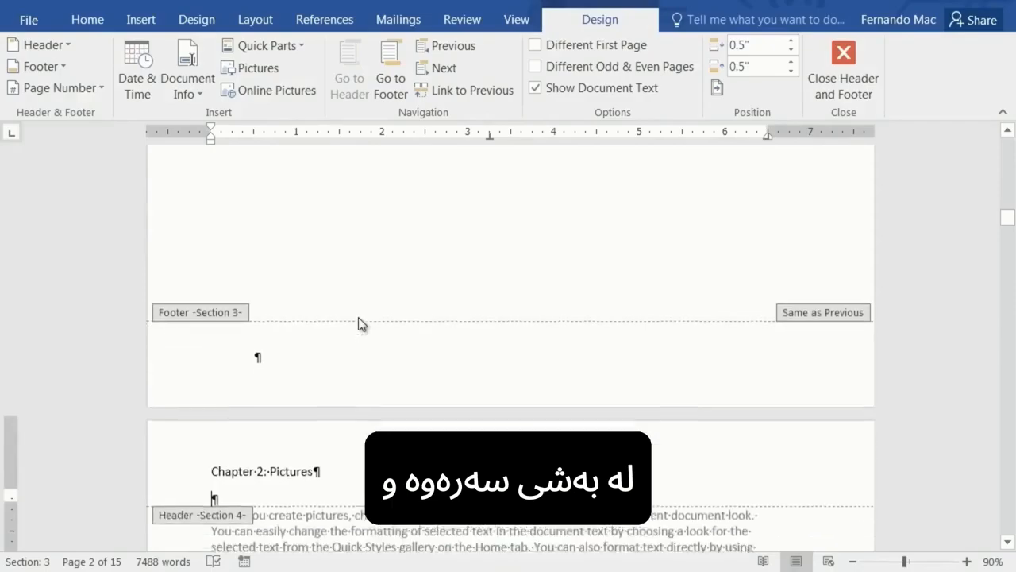
{"action": "scroll", "coordinate": [359, 323], "scroll_direction": "down", "scroll_amount": 10}
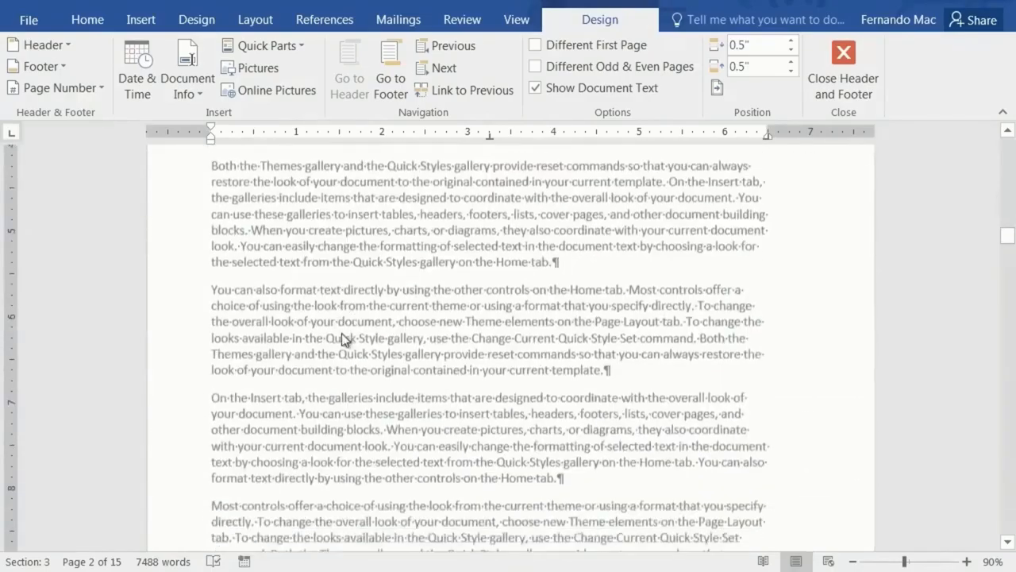
{"action": "scroll", "coordinate": [343, 339], "scroll_direction": "down", "scroll_amount": 10}
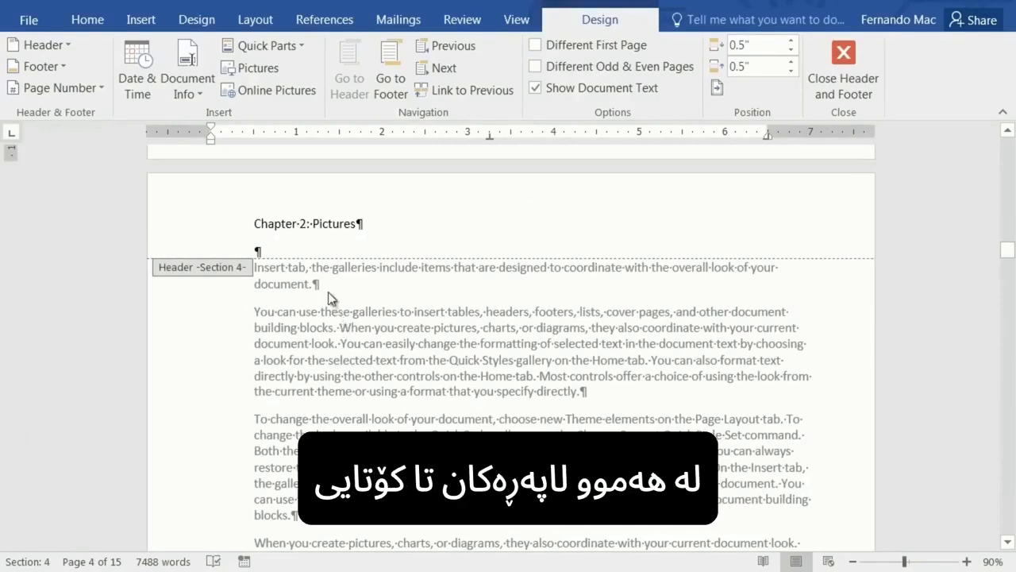
{"action": "scroll", "coordinate": [331, 298], "scroll_direction": "up", "scroll_amount": 10}
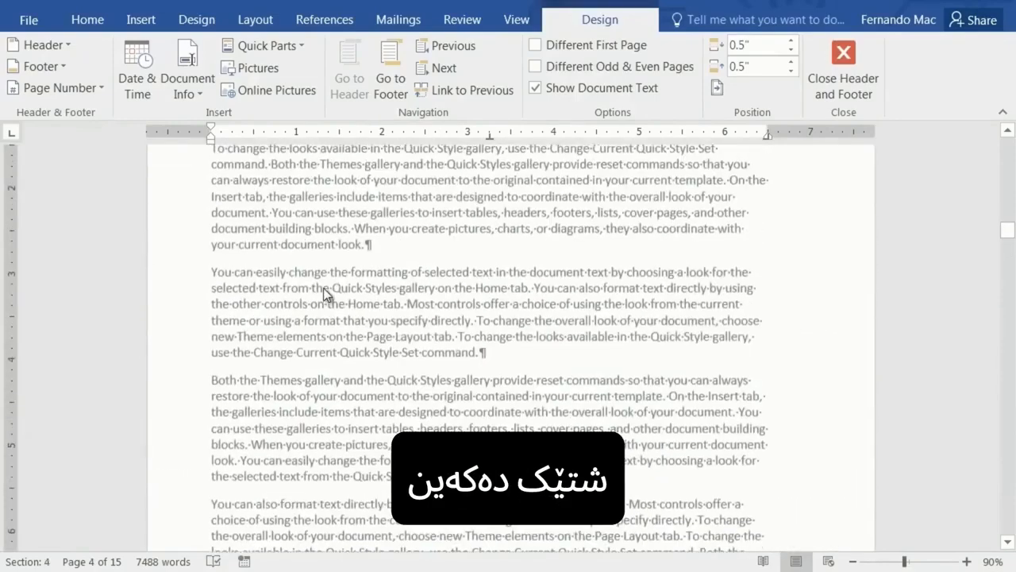
{"action": "scroll", "coordinate": [323, 287], "scroll_direction": "up", "scroll_amount": 10}
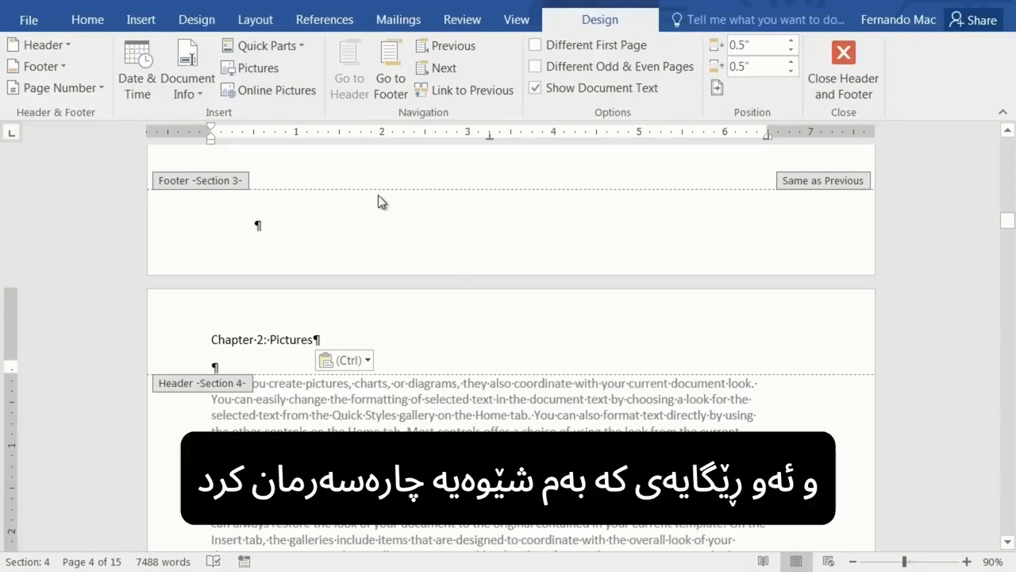
{"action": "left_click", "coordinate": [352, 333]}
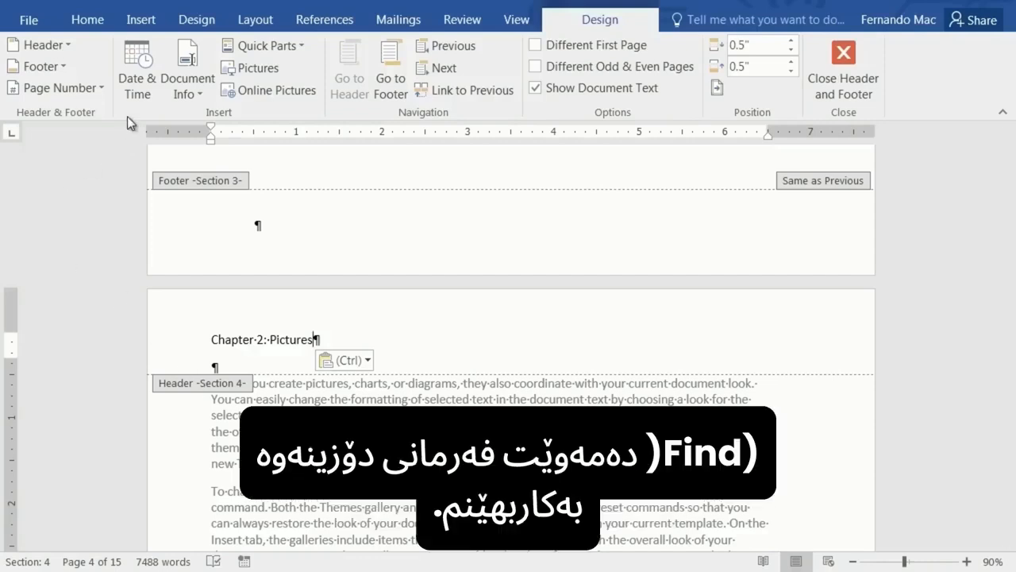
Search the document for "chapter 3" and cut the heading "Chapter 3: Themes" from the body text.
{"action": "left_click", "coordinate": [89, 24]}
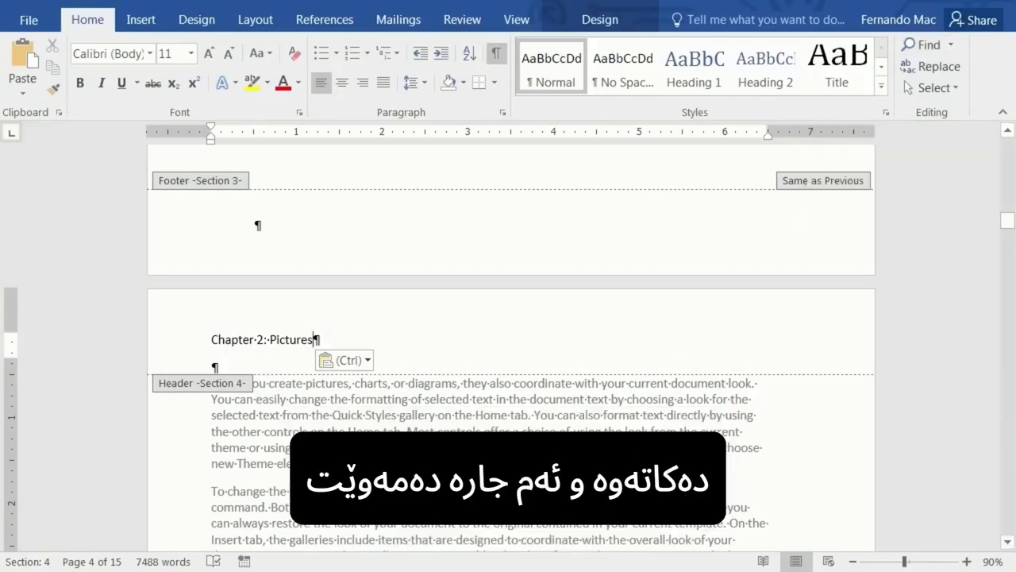
{"action": "key", "text": "ctrl+f"}
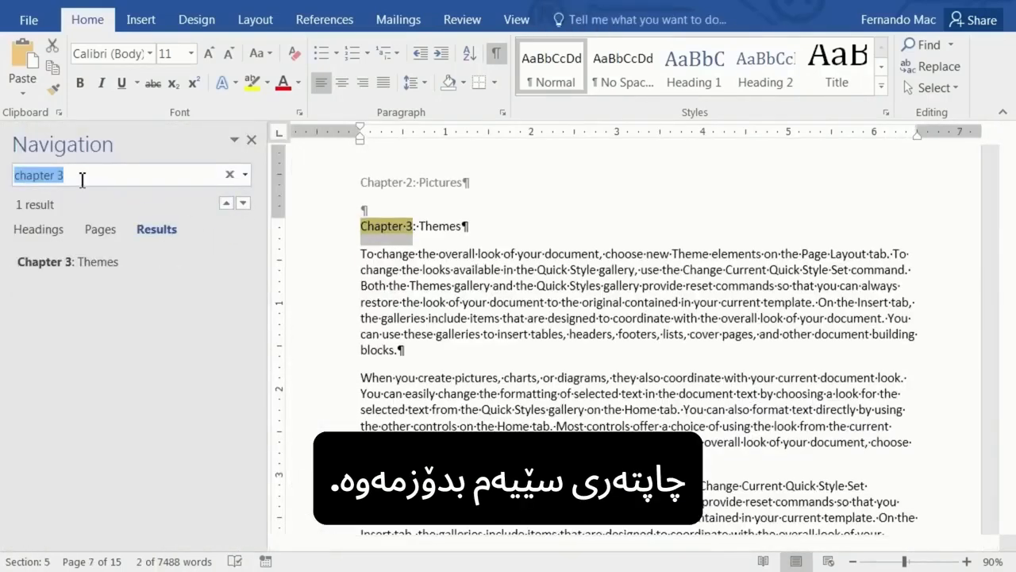
{"action": "left_click", "coordinate": [82, 179]}
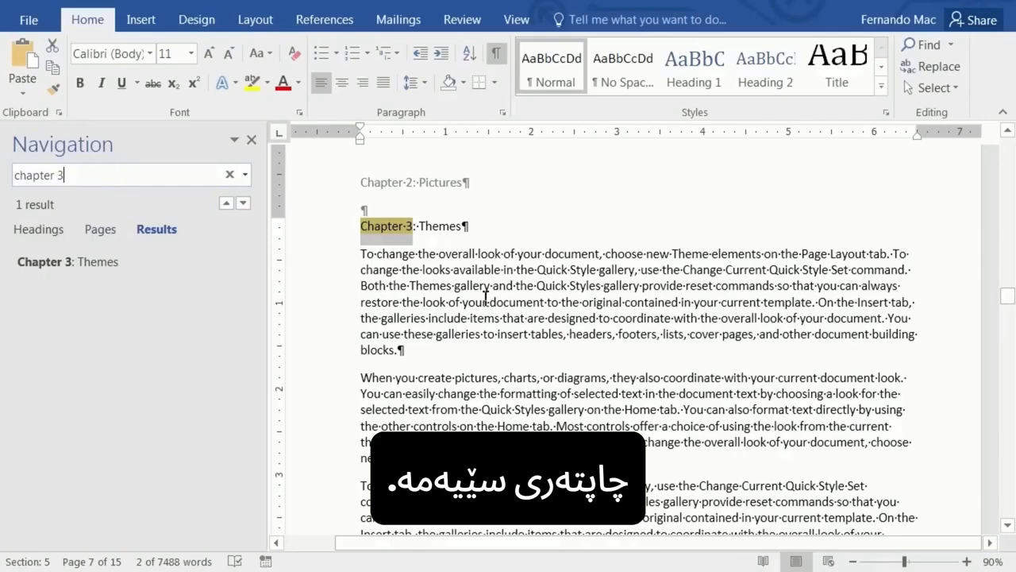
{"action": "left_click", "coordinate": [445, 242]}
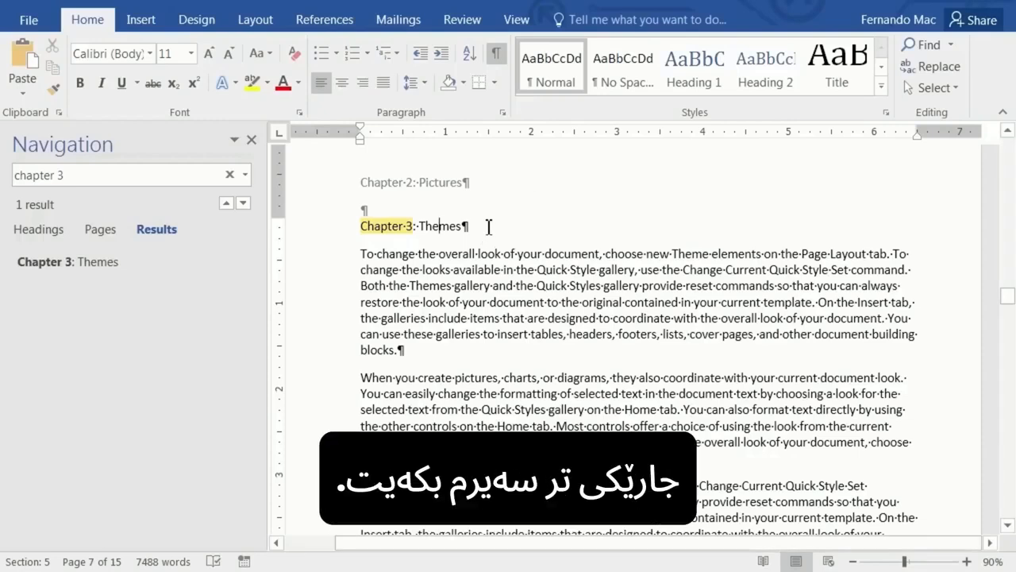
{"action": "left_click_drag", "start_coordinate": [481, 228], "coordinate": [359, 226]}
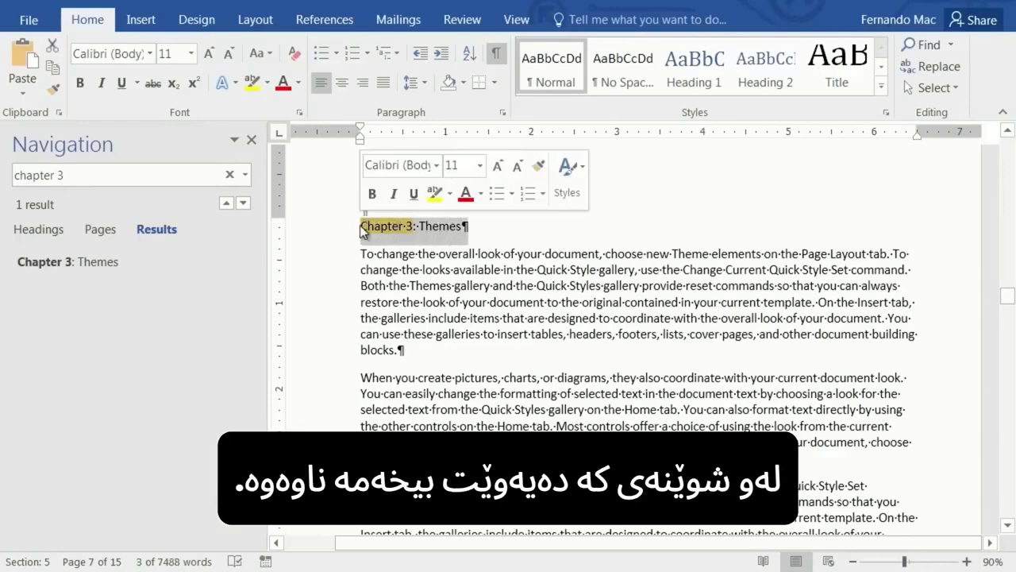
{"action": "key", "text": "Delete"}
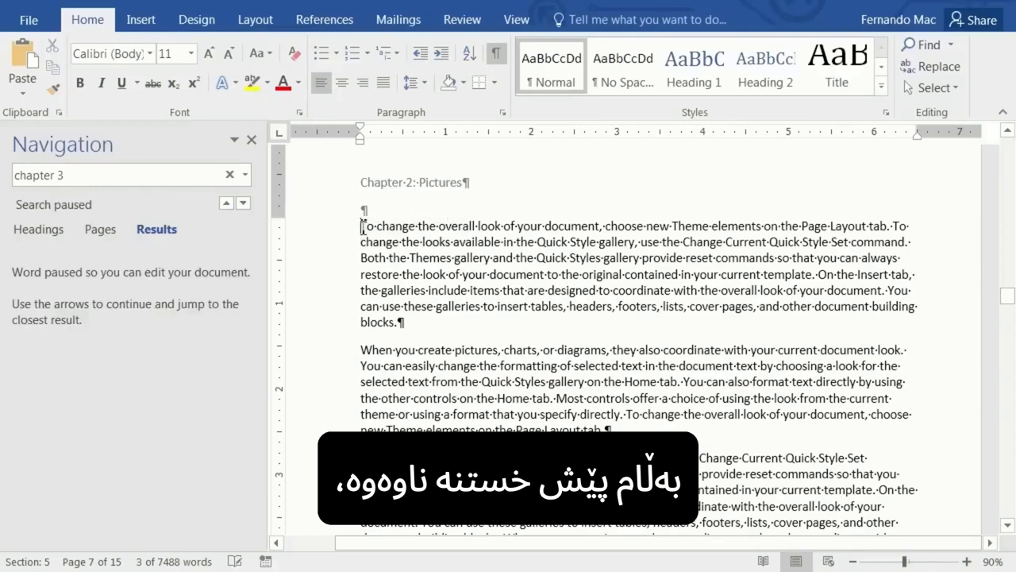
Unlink the section 5 header from the previous section and replace its chapter title with the cut heading "Chapter 3: Themes".
{"action": "double_click", "coordinate": [403, 183]}
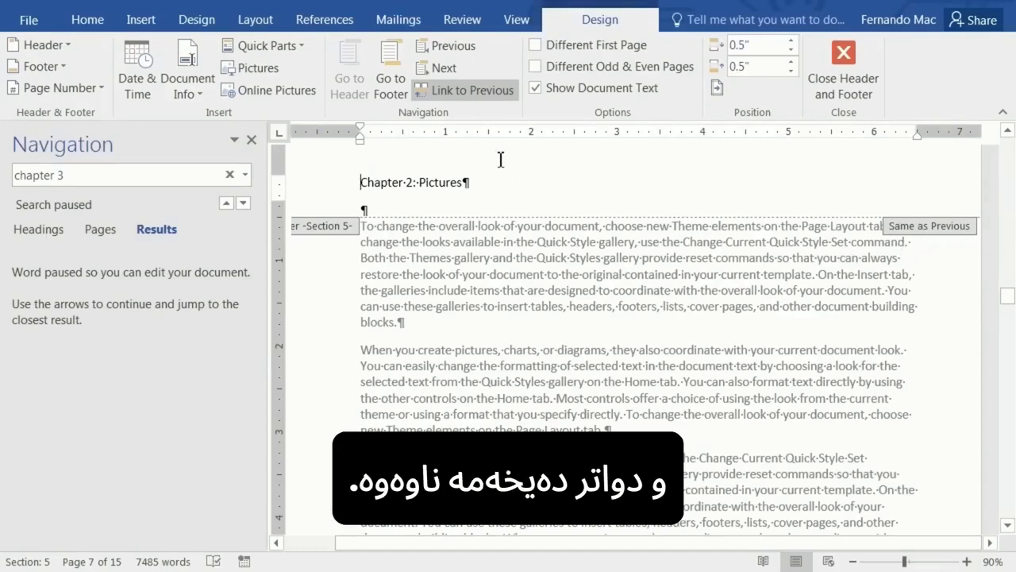
{"action": "left_click", "coordinate": [452, 90]}
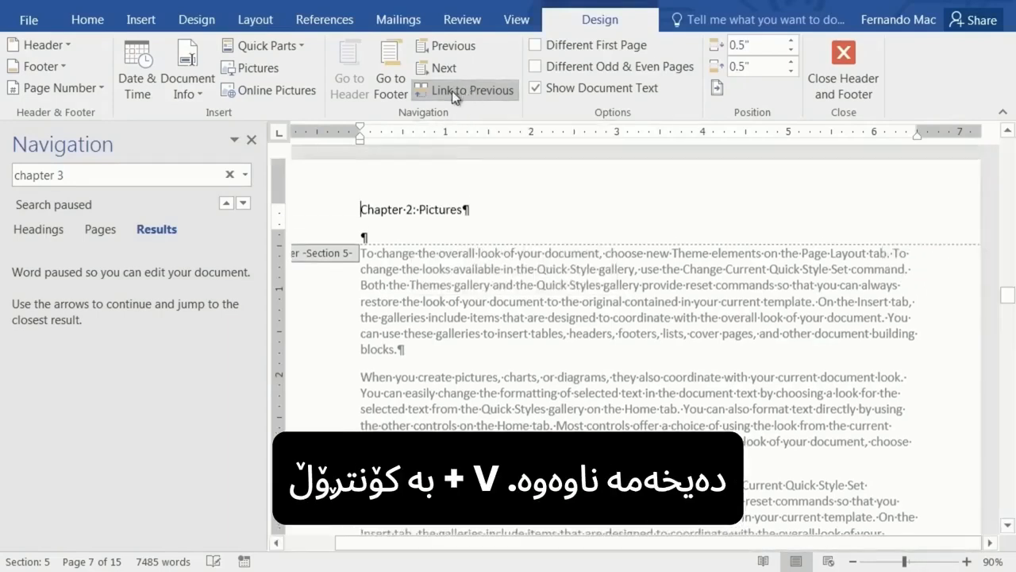
{"action": "triple_click", "coordinate": [385, 213]}
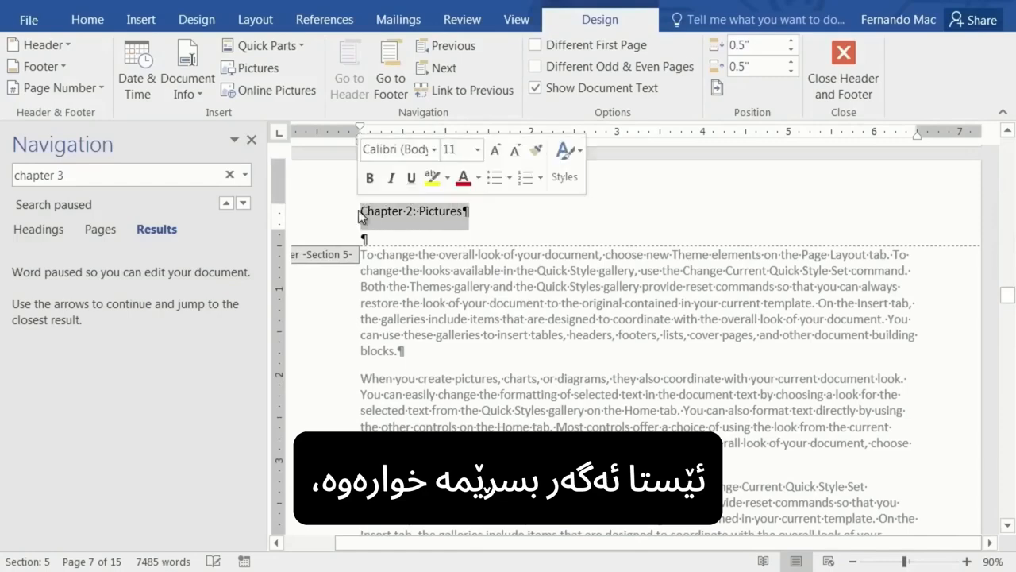
{"action": "key", "text": "ctrl+v"}
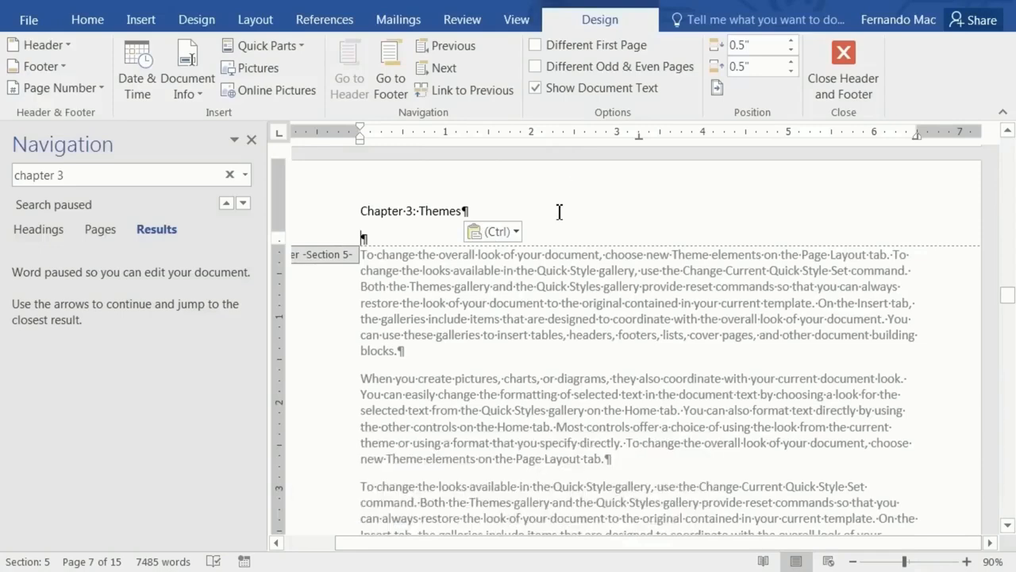
Examine the chapter titles in the page headers across sections 3, 4 and 5.
{"action": "scroll", "coordinate": [560, 212], "scroll_direction": "down", "scroll_amount": 15}
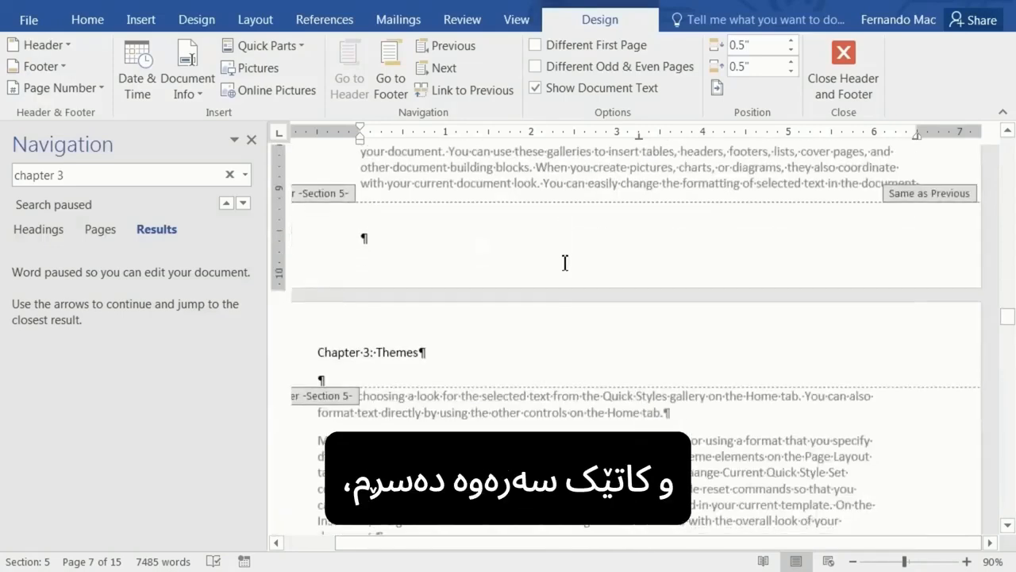
{"action": "scroll", "coordinate": [468, 342], "scroll_direction": "up", "scroll_amount": 8}
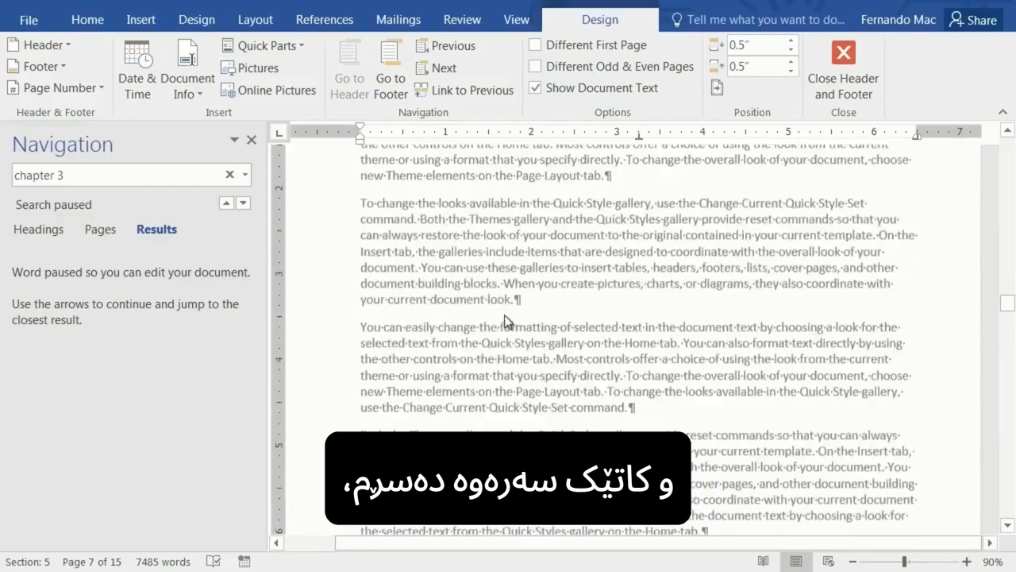
{"action": "scroll", "coordinate": [506, 320], "scroll_direction": "down", "scroll_amount": 8}
{"action": "scroll", "coordinate": [506, 323], "scroll_direction": "up", "scroll_amount": 8}
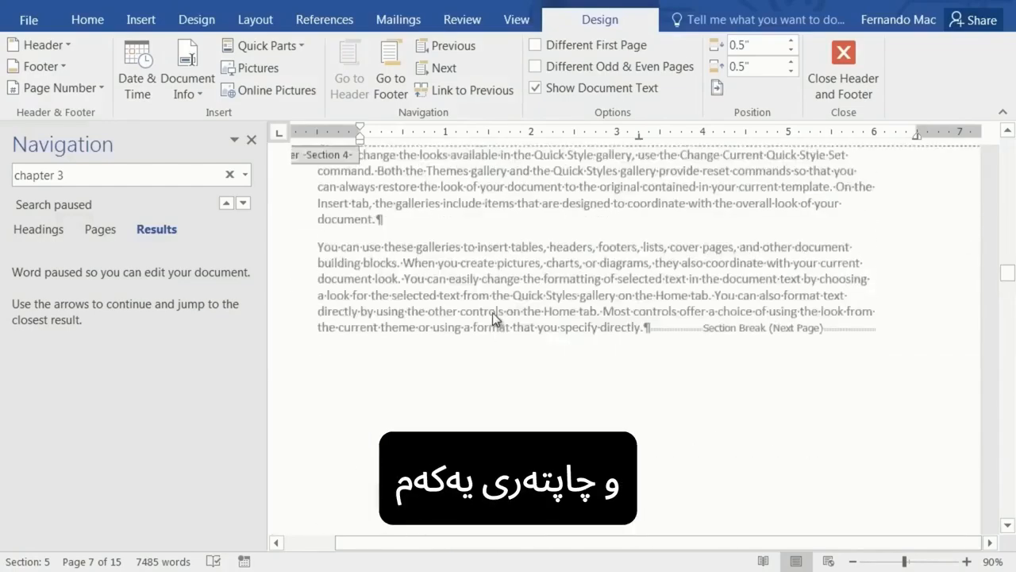
{"action": "scroll", "coordinate": [493, 312], "scroll_direction": "up", "scroll_amount": 15}
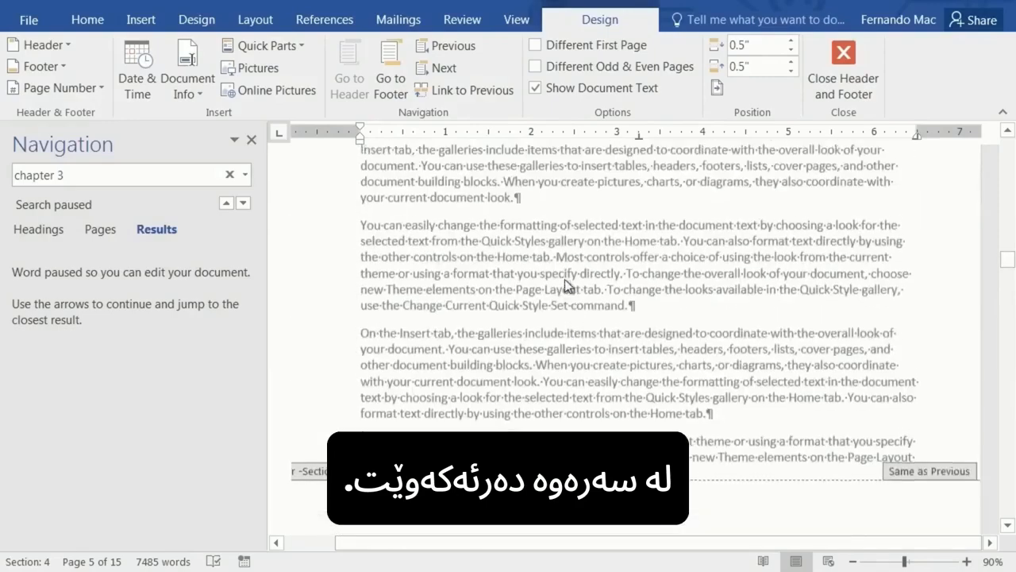
{"action": "scroll", "coordinate": [568, 285], "scroll_direction": "down", "scroll_amount": 6}
{"action": "scroll", "coordinate": [551, 282], "scroll_direction": "up", "scroll_amount": 5}
{"action": "scroll", "coordinate": [547, 276], "scroll_direction": "up", "scroll_amount": 10}
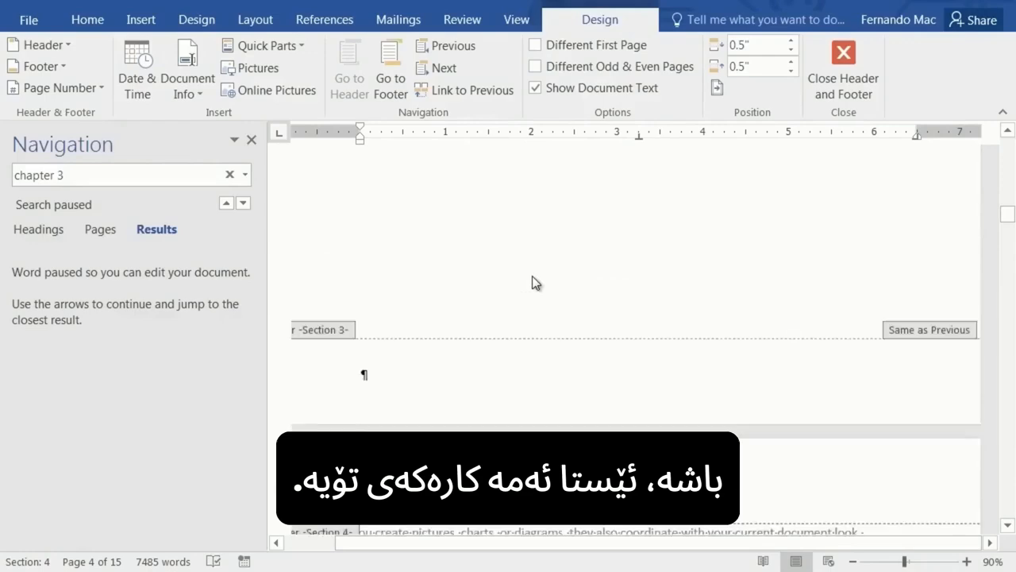
{"action": "scroll", "coordinate": [539, 273], "scroll_direction": "up", "scroll_amount": 10}
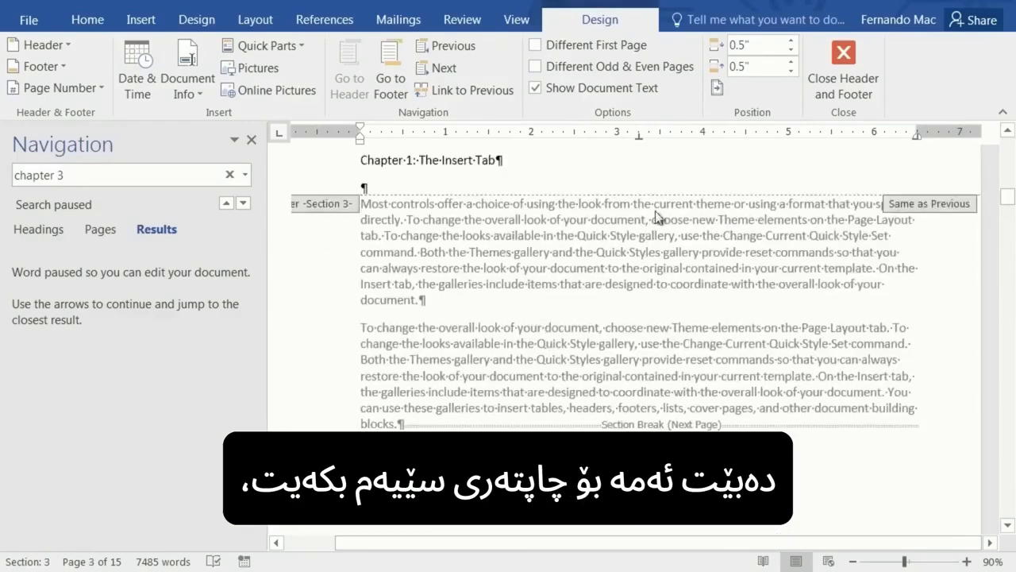
{"action": "scroll", "coordinate": [520, 334], "scroll_direction": "down", "scroll_amount": 8}
{"action": "scroll", "coordinate": [520, 334], "scroll_direction": "down", "scroll_amount": 12}
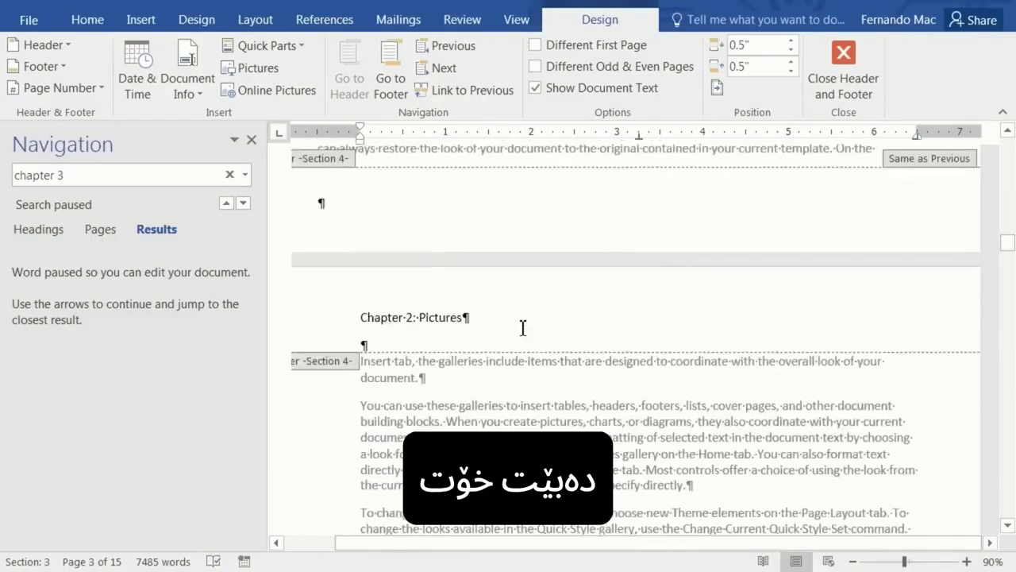
{"action": "scroll", "coordinate": [523, 327], "scroll_direction": "down", "scroll_amount": 12}
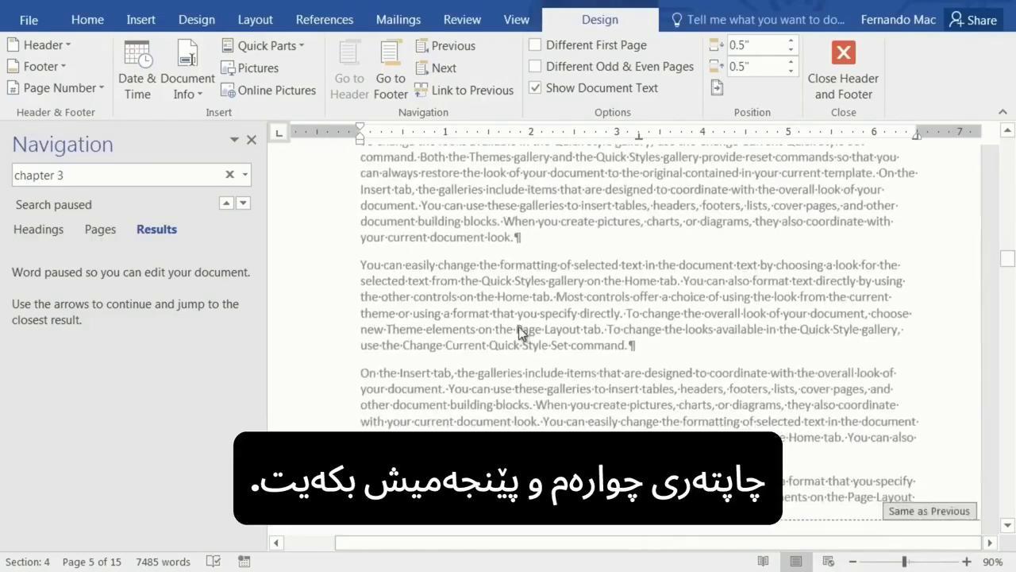
{"action": "scroll", "coordinate": [520, 332], "scroll_direction": "down", "scroll_amount": 5}
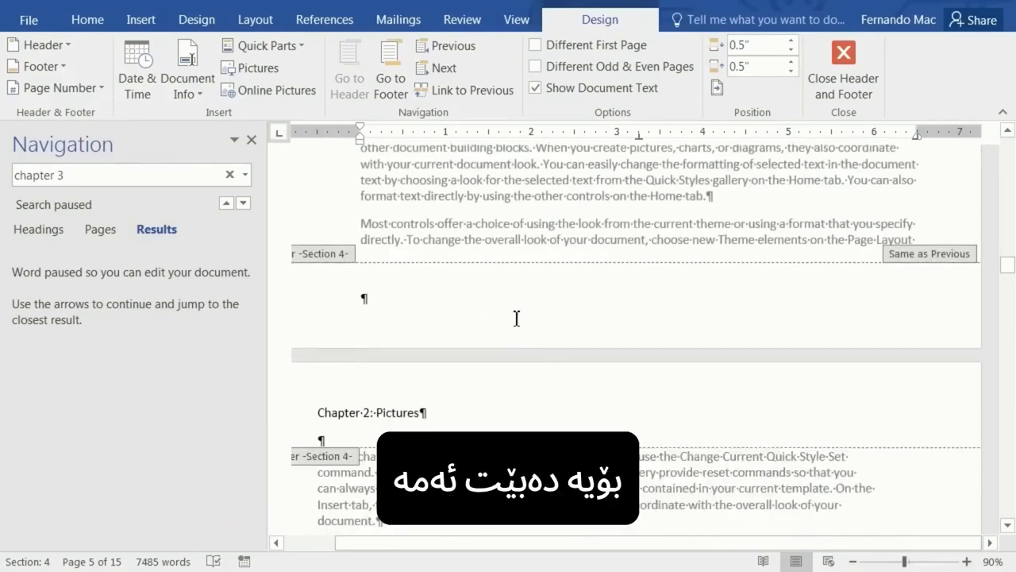